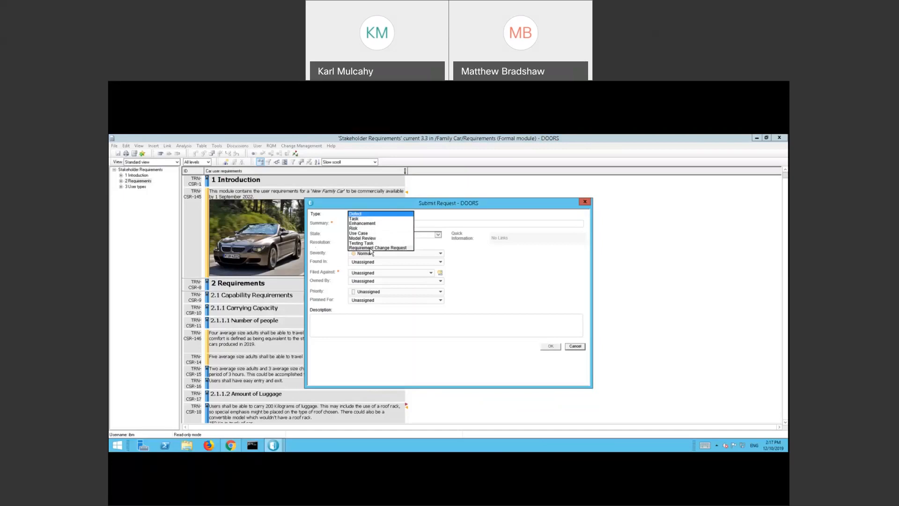
Step: Set the request type to Requirement Change Request with the summary "Comfort for the driver needs to be increased based on user research"
left_click(369, 224)
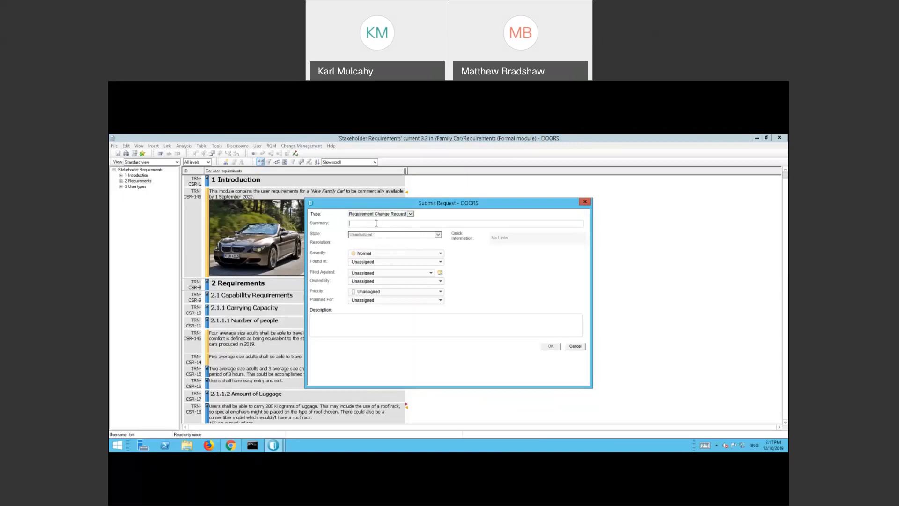
type("Comfort")
left_click_drag(376, 205, 477, 205)
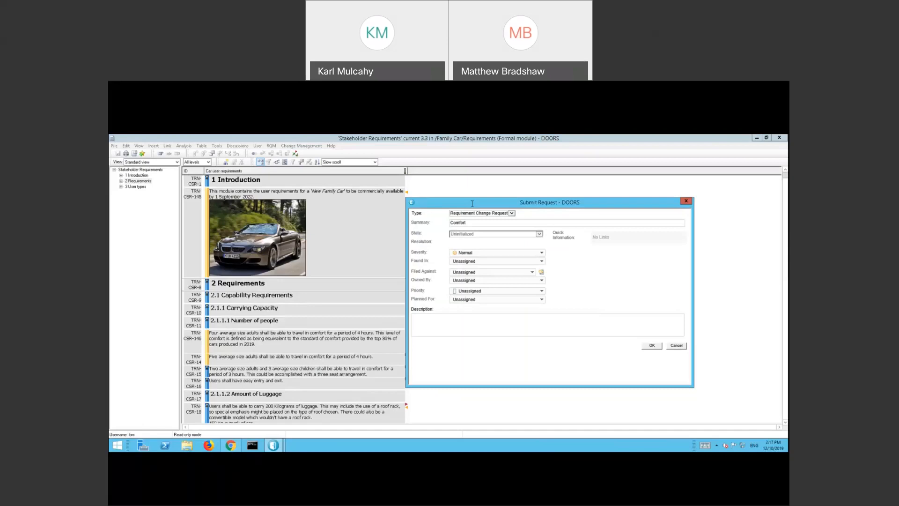
left_click_drag(458, 206, 415, 207)
type("for the driver needs to be increased to")
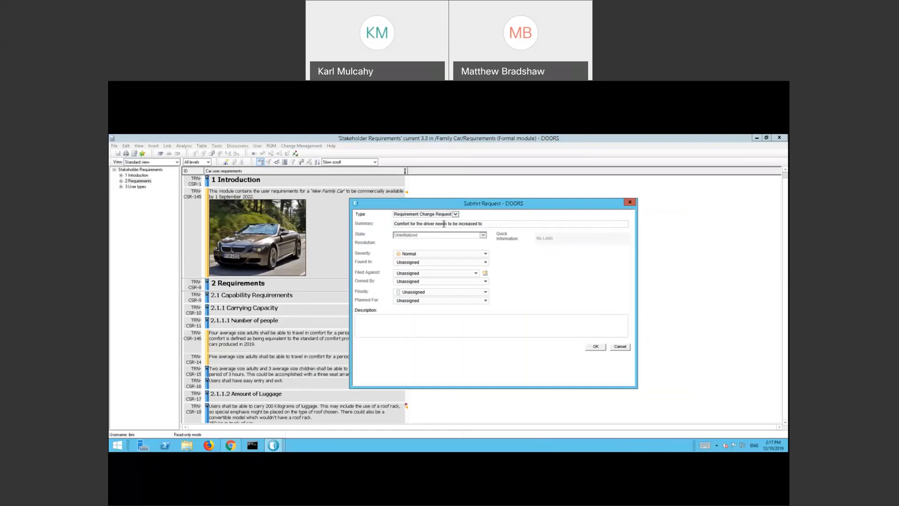
key("BackSpace")
key("BackSpace")
type("based on user research")
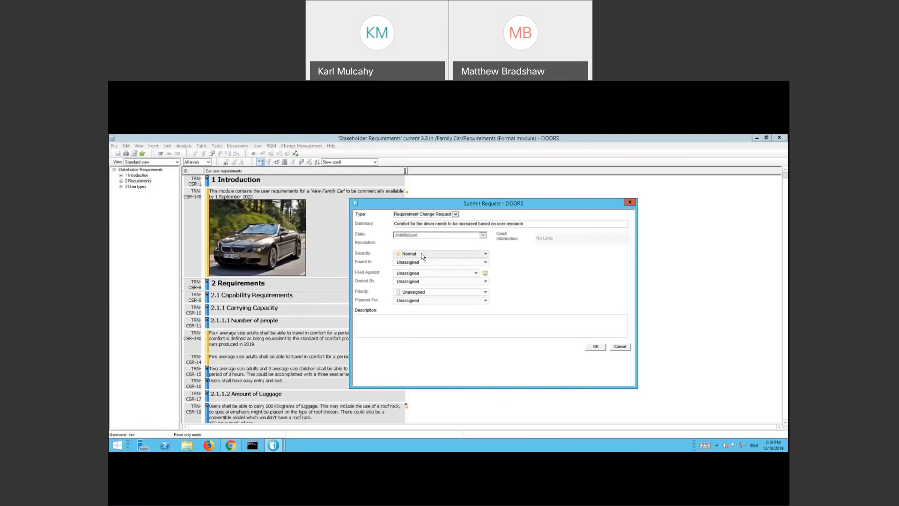
Step: File the request against Adaptive Cruise Control Planning and set its owner to IBM
left_click(418, 275)
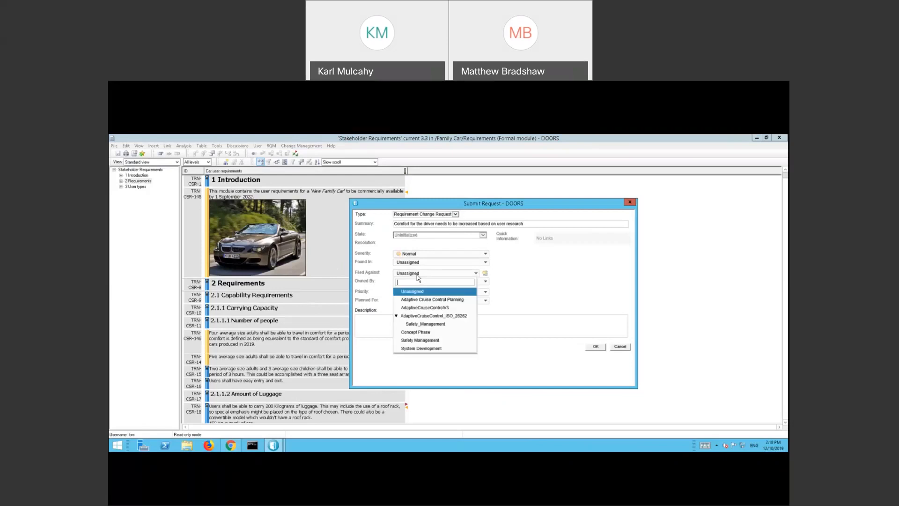
left_click(430, 300)
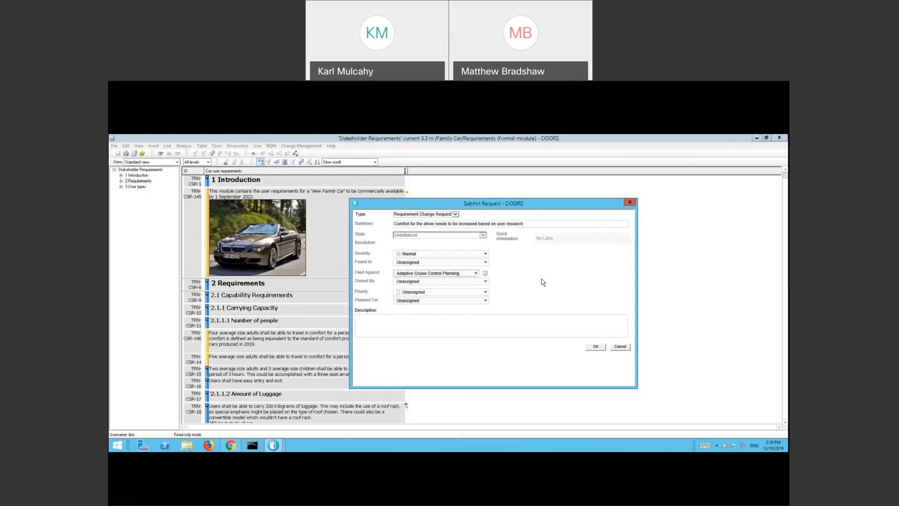
left_click(420, 283)
left_click(413, 309)
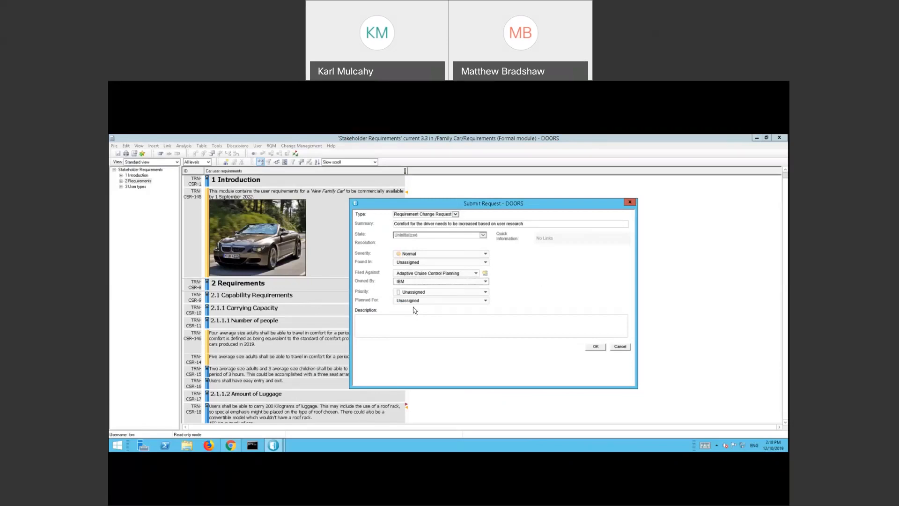
left_click(420, 282)
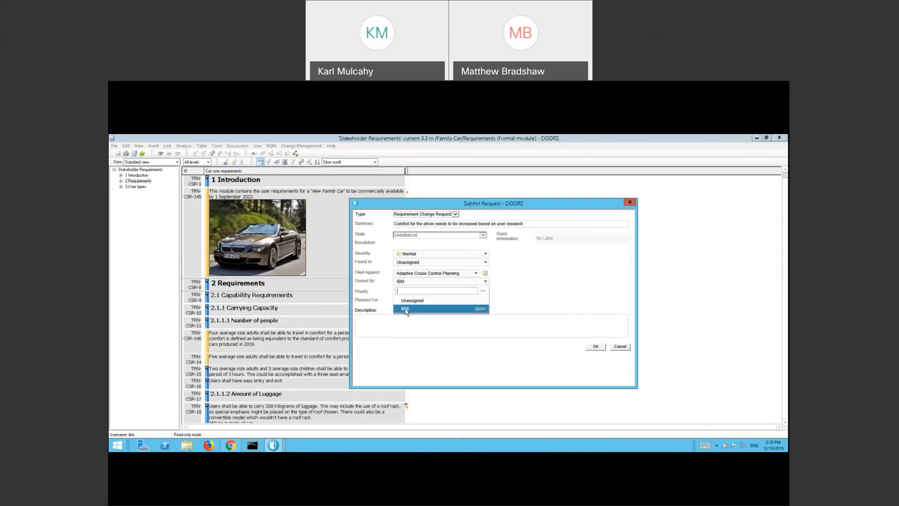
left_click(406, 310)
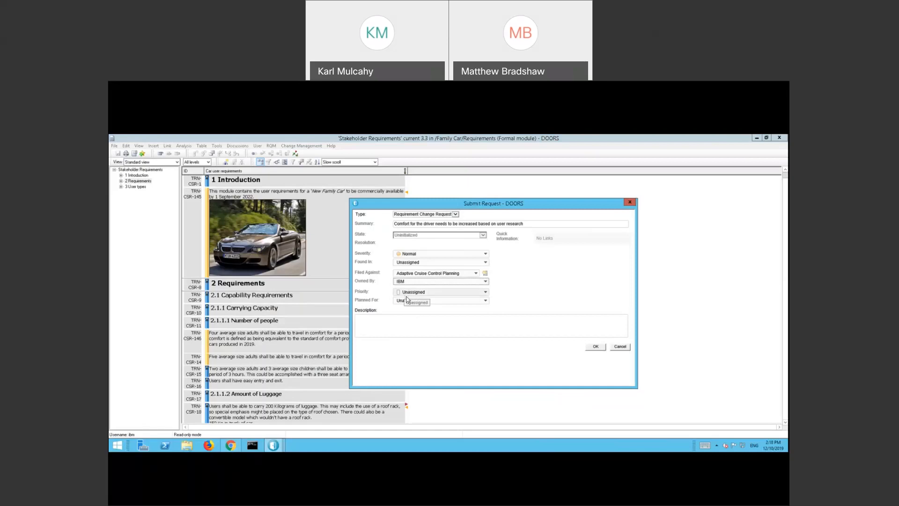
Step: Set the priority to High, enter the placeholder description "sdmflkasjdflkjasdf" and submit the change request
left_click(409, 294)
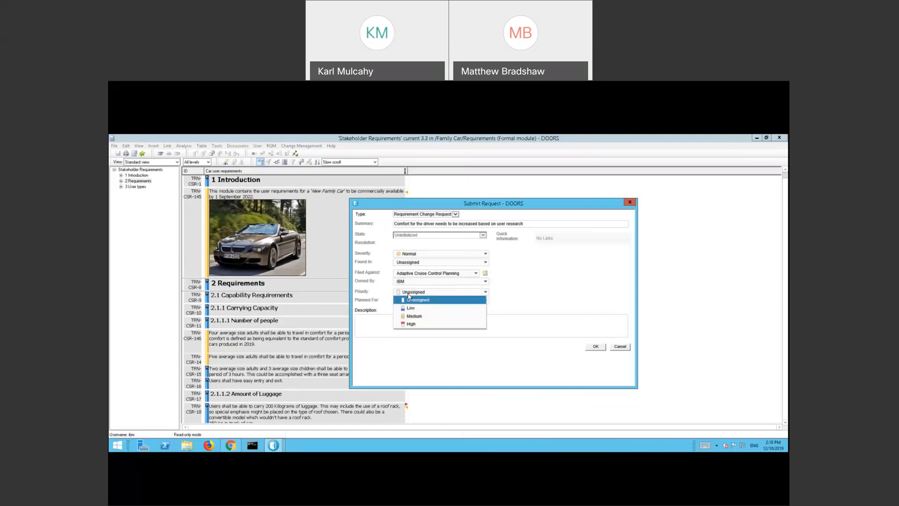
left_click(411, 324)
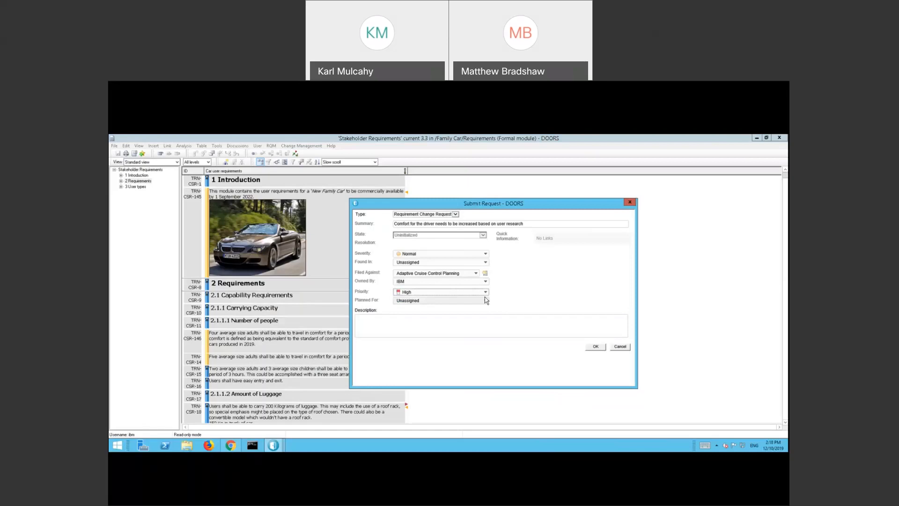
left_click(391, 318)
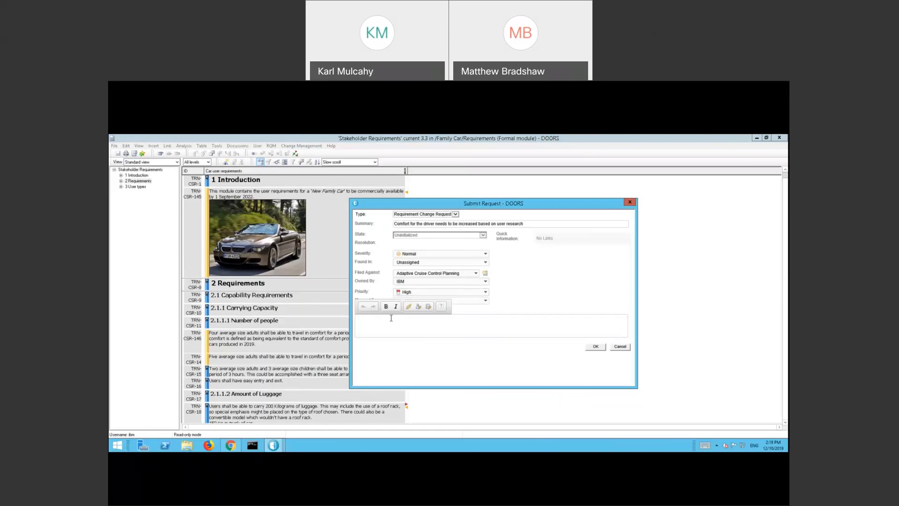
type("sdmflkasjdflkjasdf")
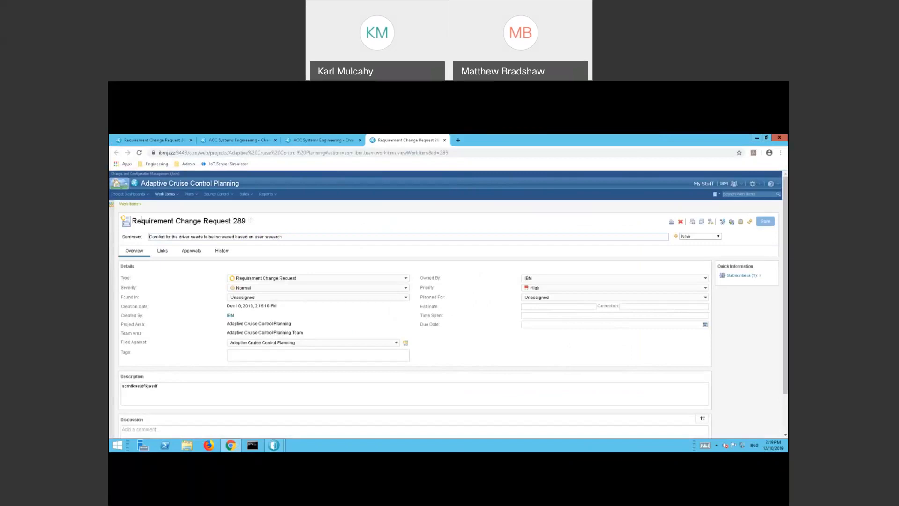
Step: Review the title and creation date of the submitted change request in the browser
left_click_drag(133, 220, 245, 222)
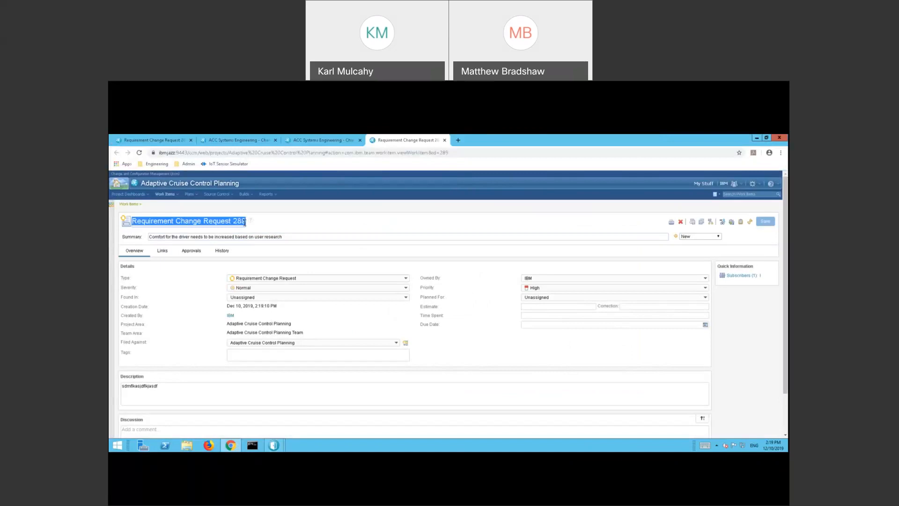
left_click(307, 221)
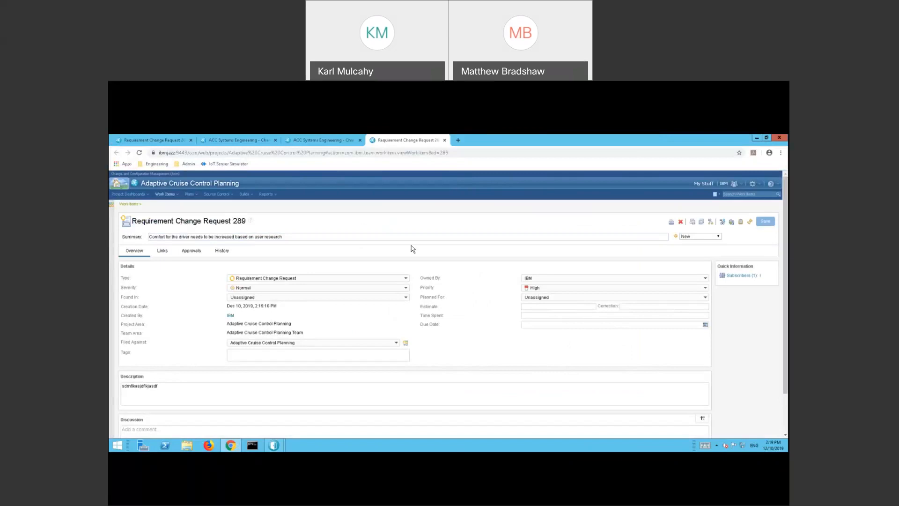
triple_click(267, 309)
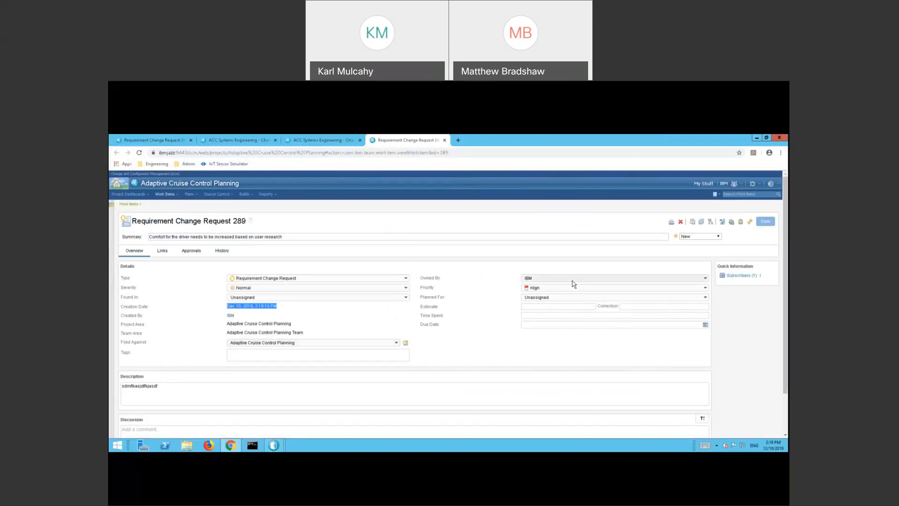
scroll(203, 400, "down", 2)
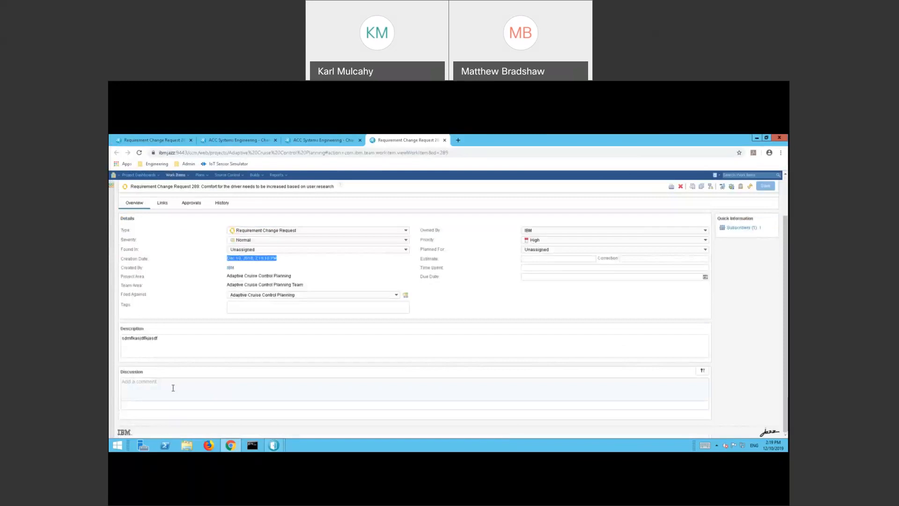
left_click(173, 388)
type("@")
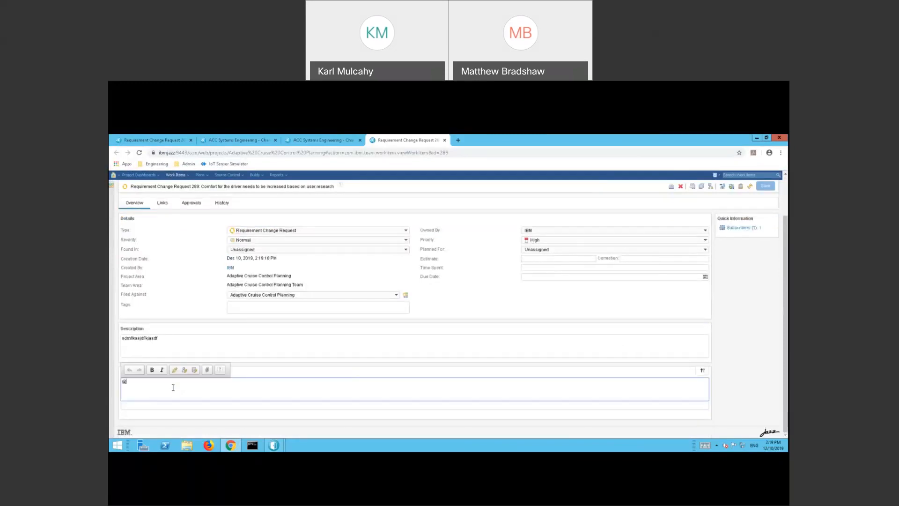
type("ibm")
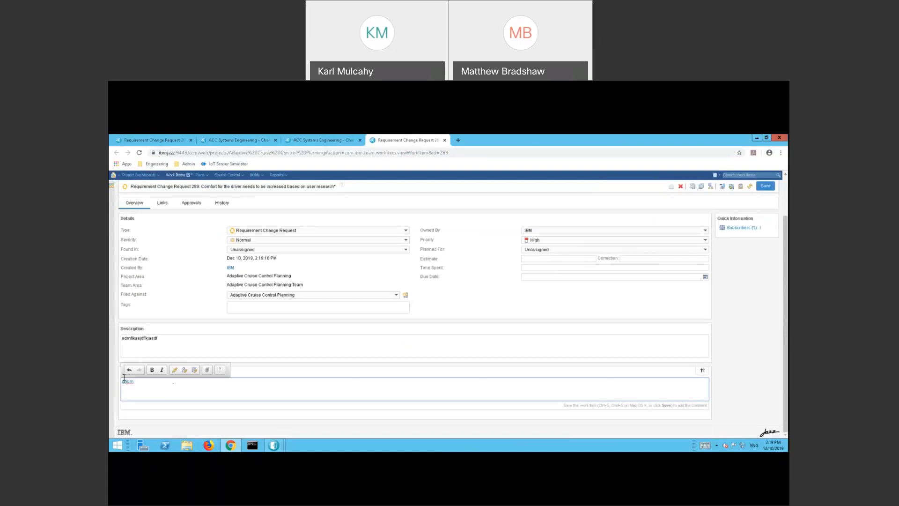
mouse_move(129, 382)
scroll(530, 311, "up", 2)
left_click(530, 308)
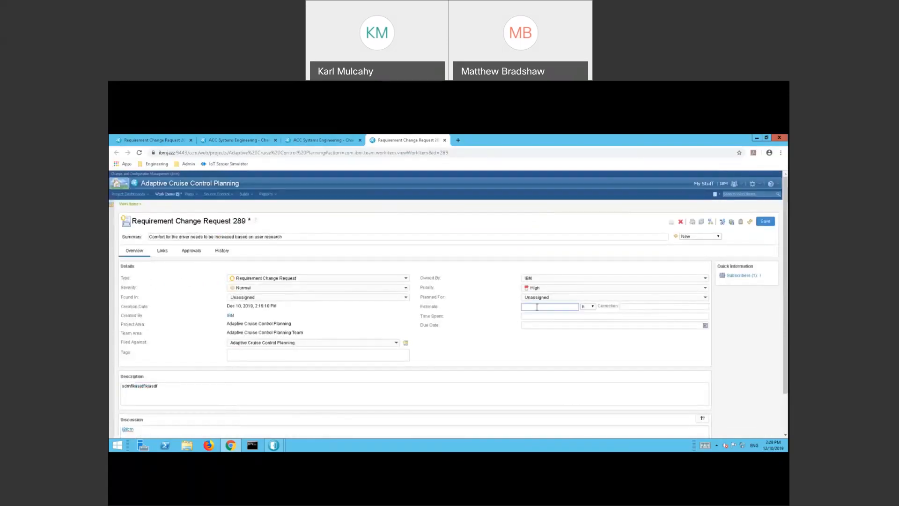
left_click(587, 307)
left_click(549, 306)
left_click(743, 306)
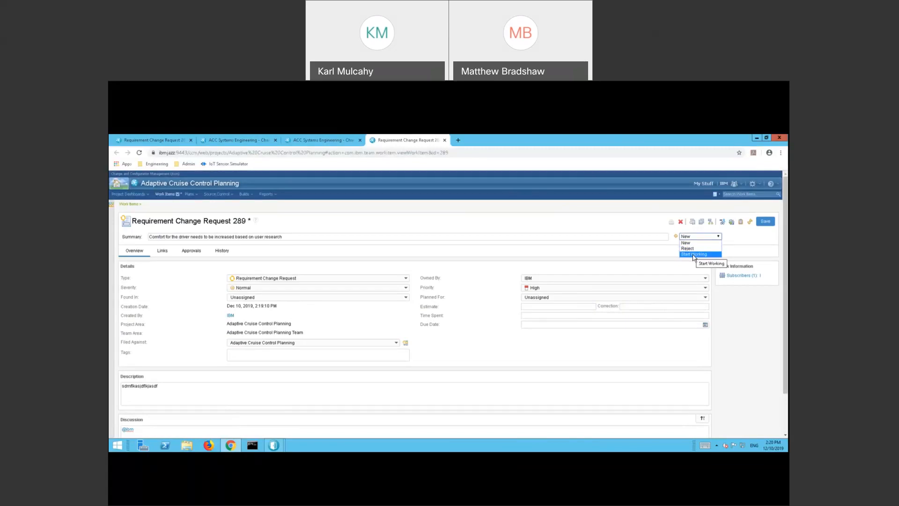
Step: Apply the Start Working action to the change request and save it
left_click(694, 254)
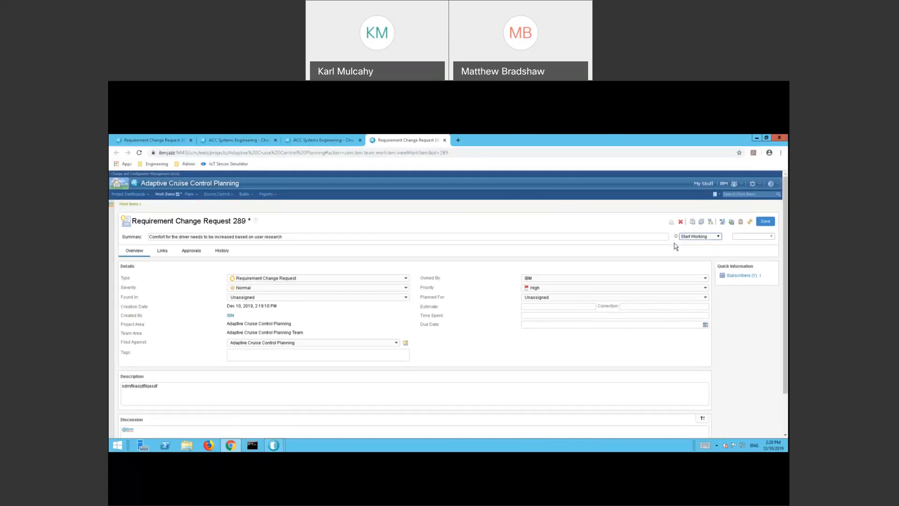
left_click(762, 220)
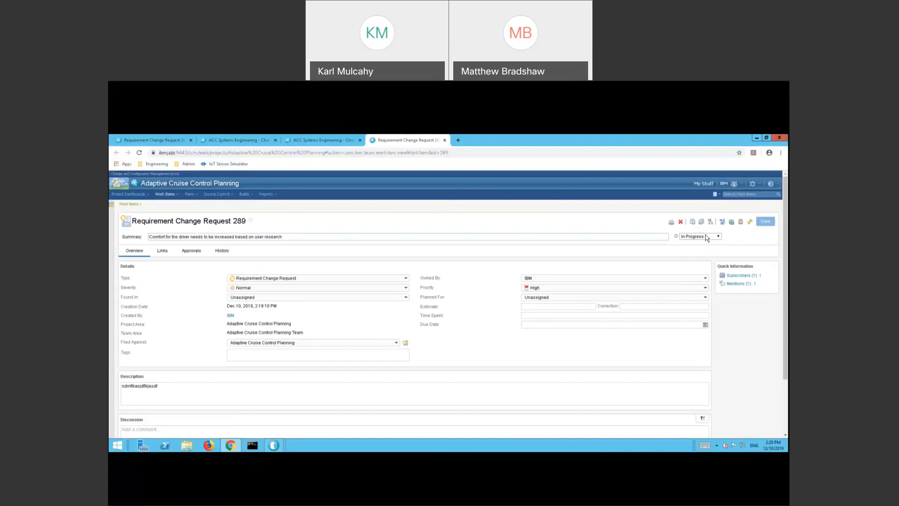
Step: Switch to the Stakeholder Requirements module in DOORS and select the driver comfort change request as the default RCR
left_click(274, 444)
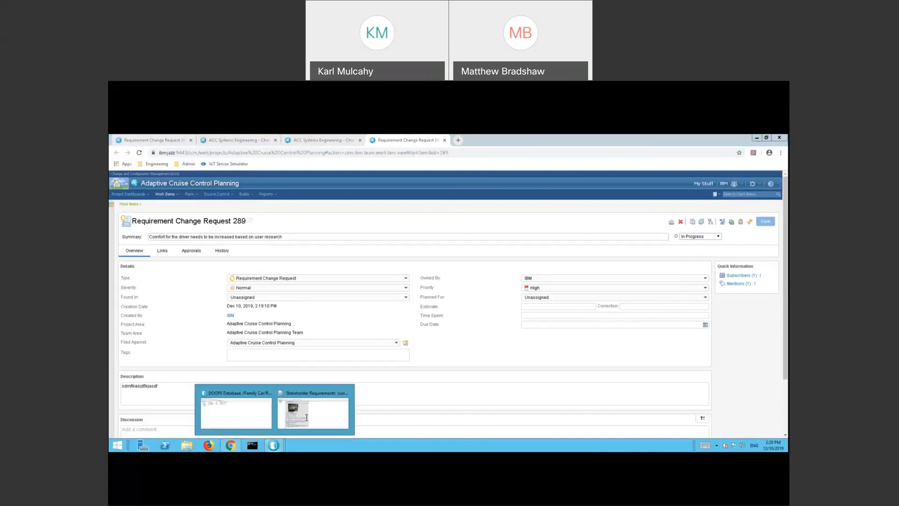
left_click(309, 416)
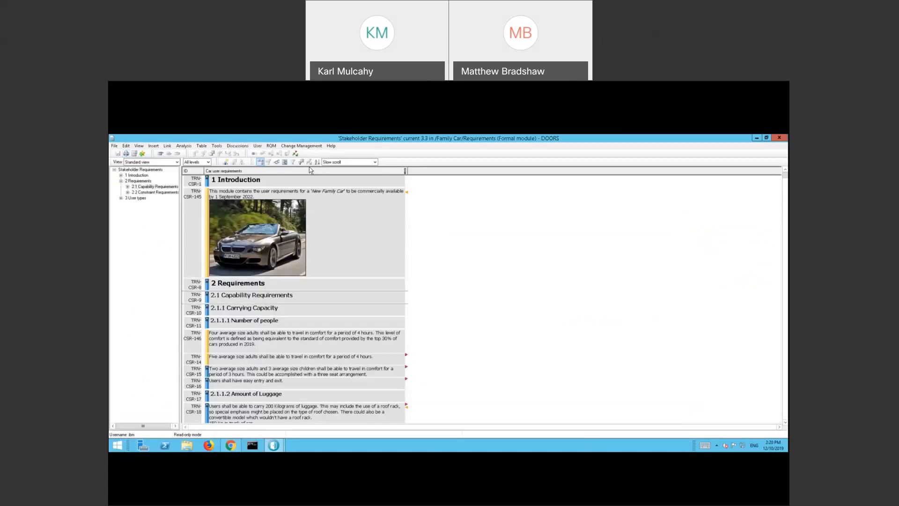
left_click(301, 147)
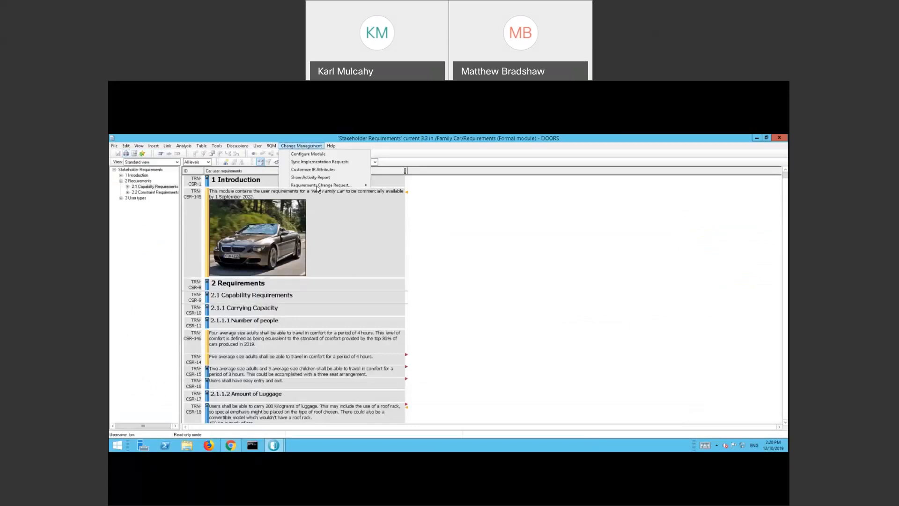
mouse_move(317, 188)
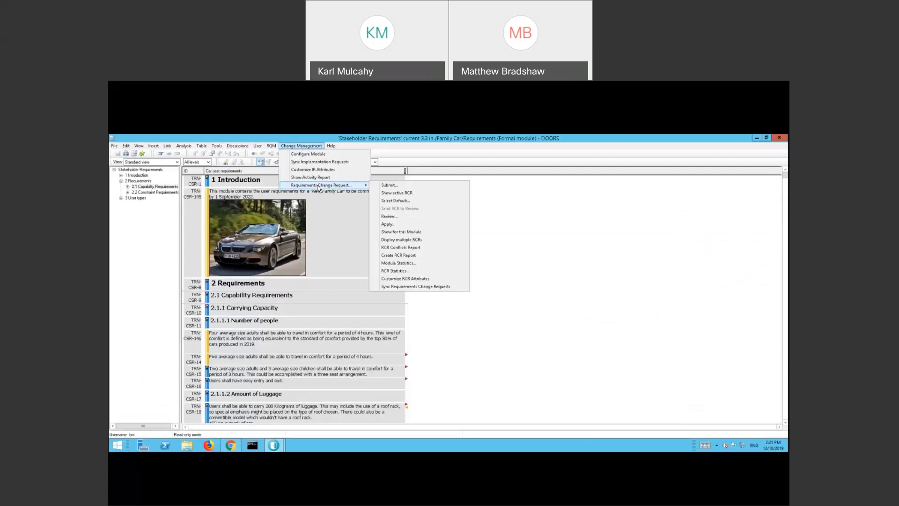
left_click(394, 201)
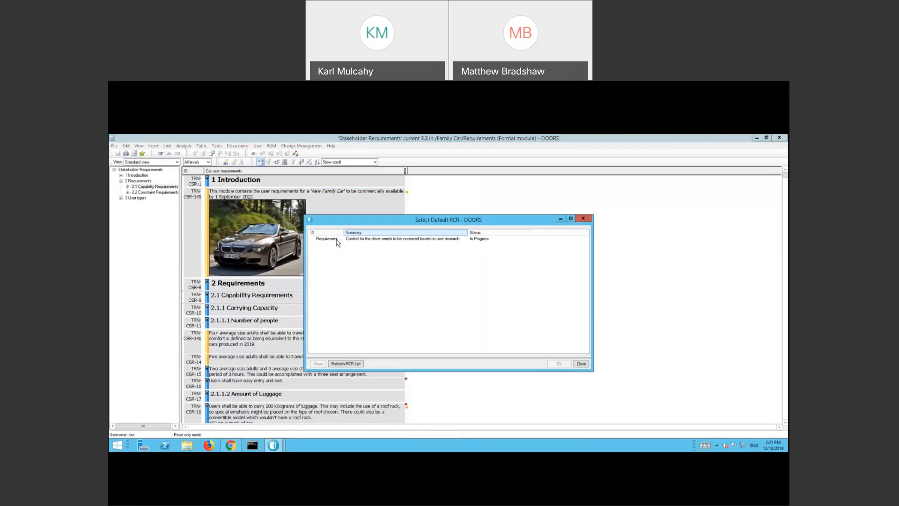
left_click(320, 240)
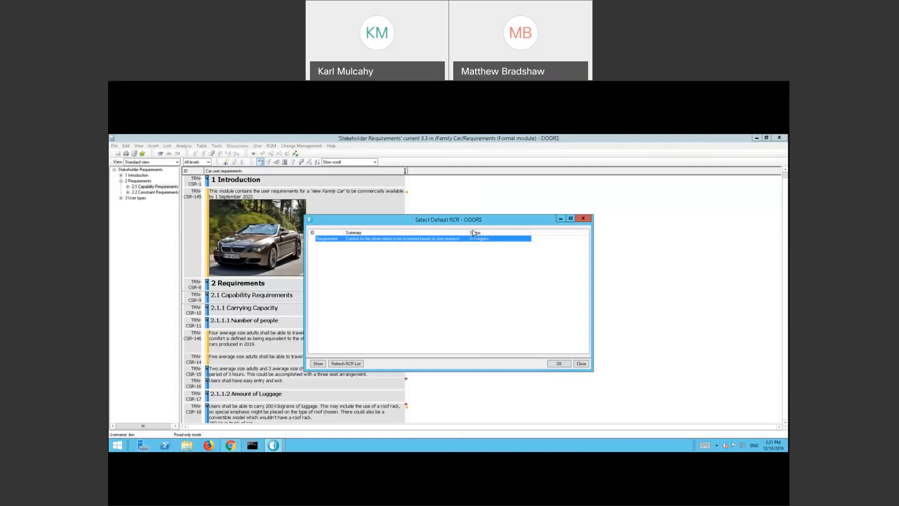
double_click(445, 241)
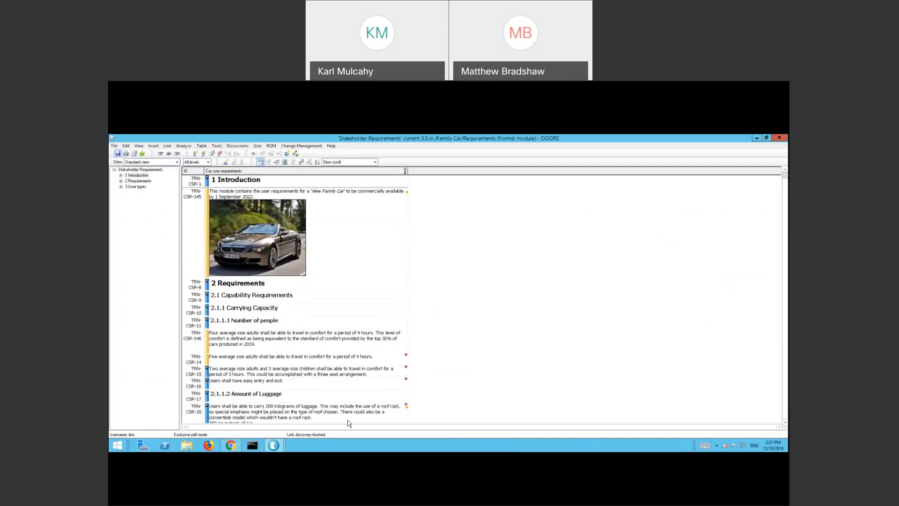
Step: Change the comfortable travel period to 6 hours in the requirements for four and five average size adults
left_click(284, 337)
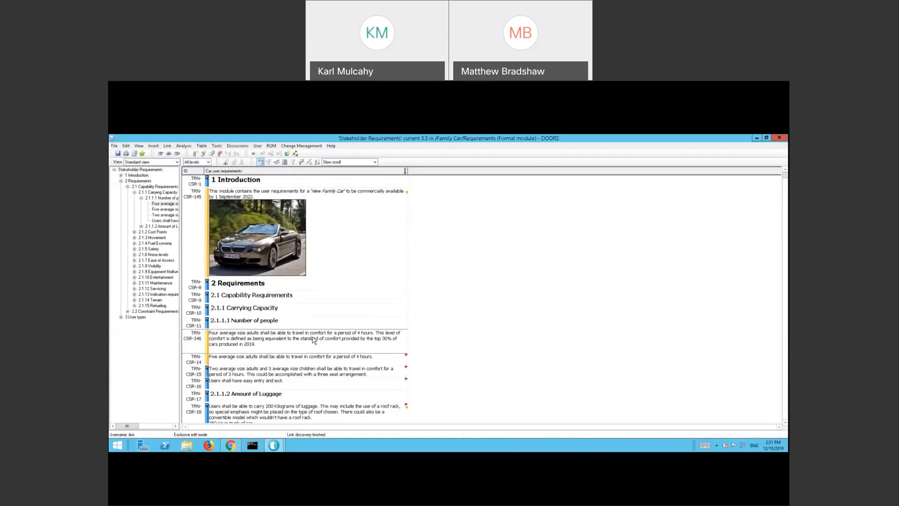
left_click(360, 333)
key("BackSpace")
type("6")
left_click(361, 357)
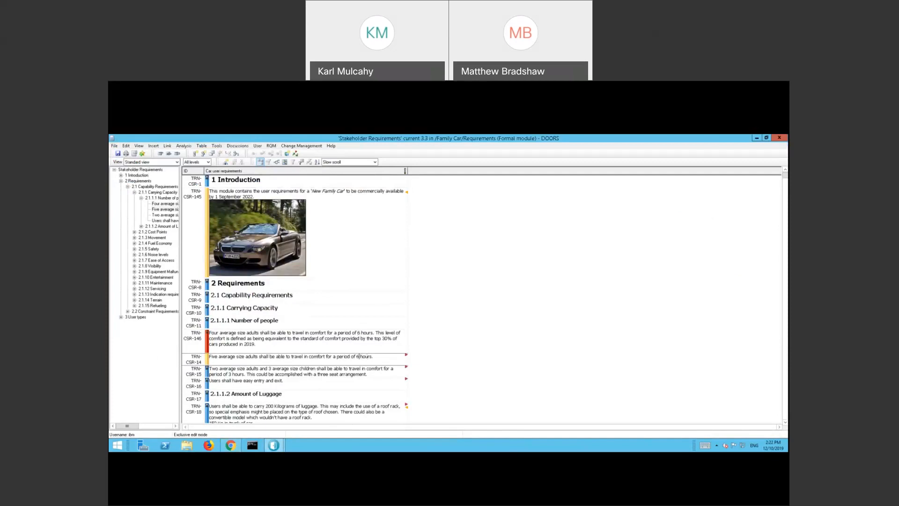
left_click(339, 336)
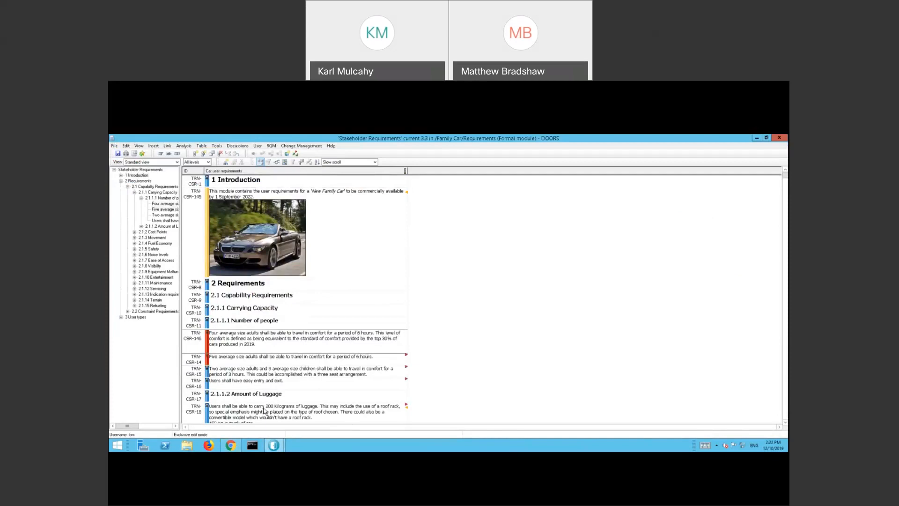
Step: Change the luggage carrying capacity to 300 kilograms in the first requirement under Amount of Luggage
left_click(233, 410)
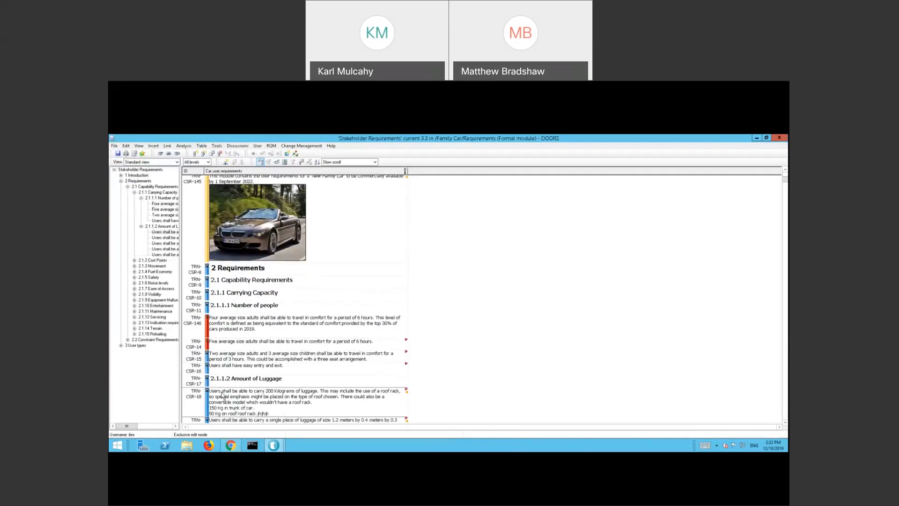
left_click(268, 391)
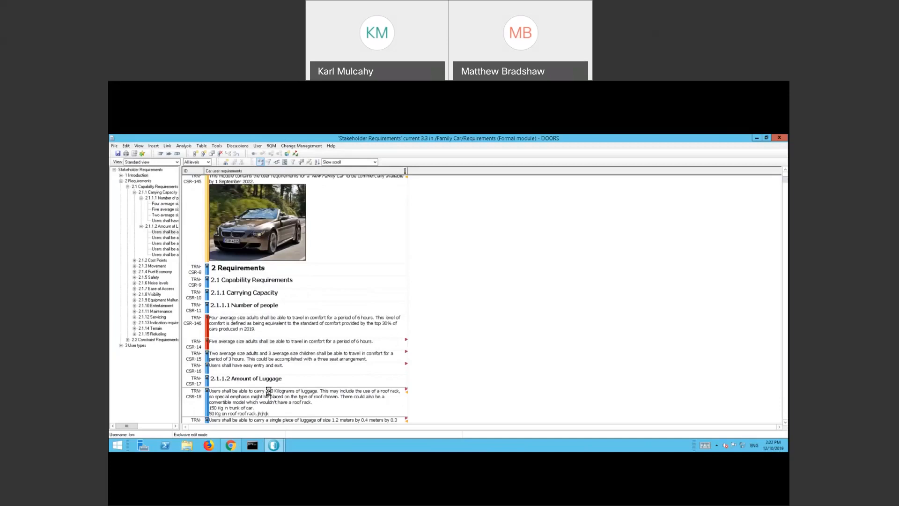
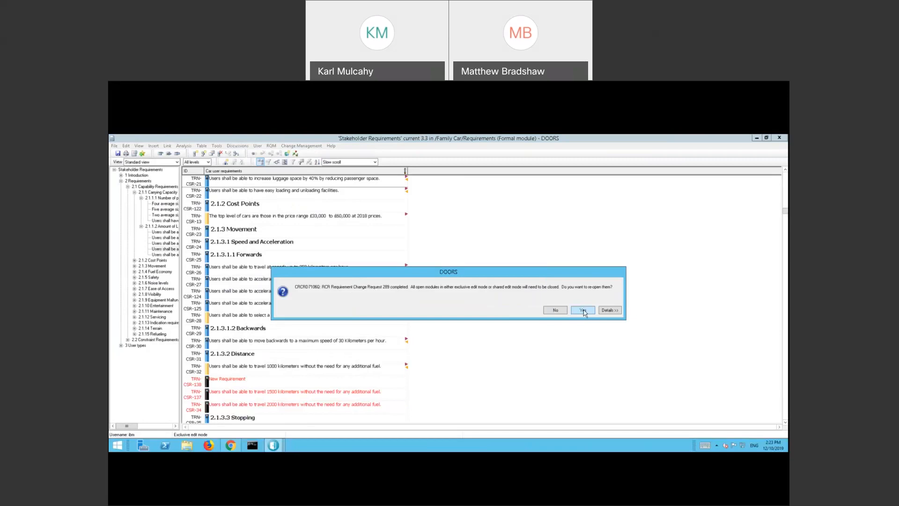
Step: Agree to re-open the closed modules and open Stakeholder Requirements in read-only mode in a maximized window
left_click(582, 311)
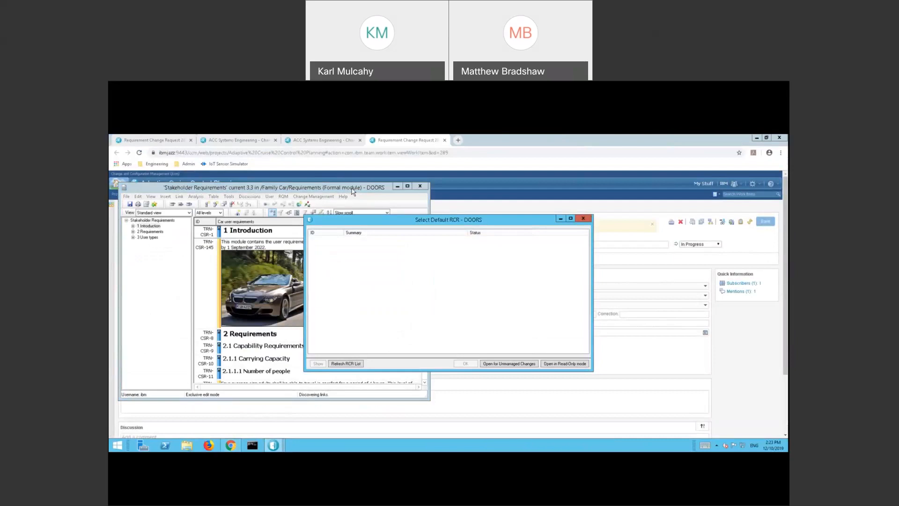
left_click(565, 364)
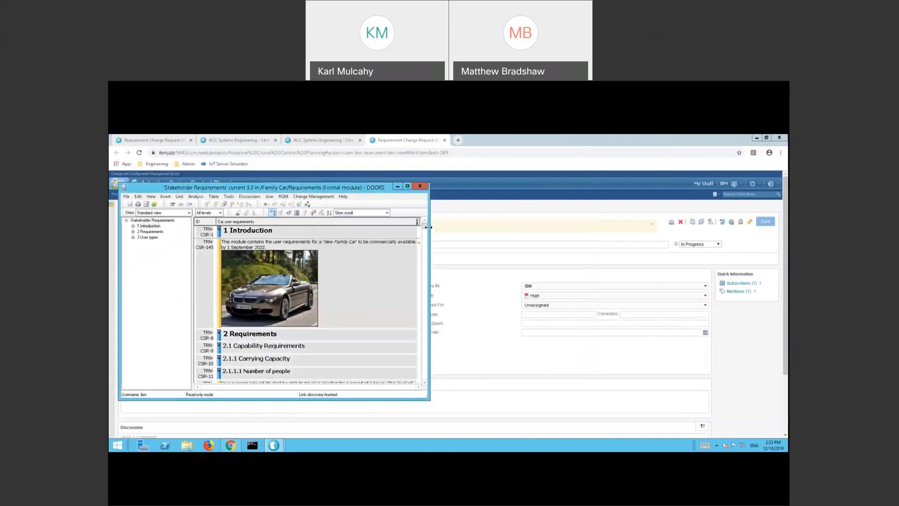
double_click(378, 190)
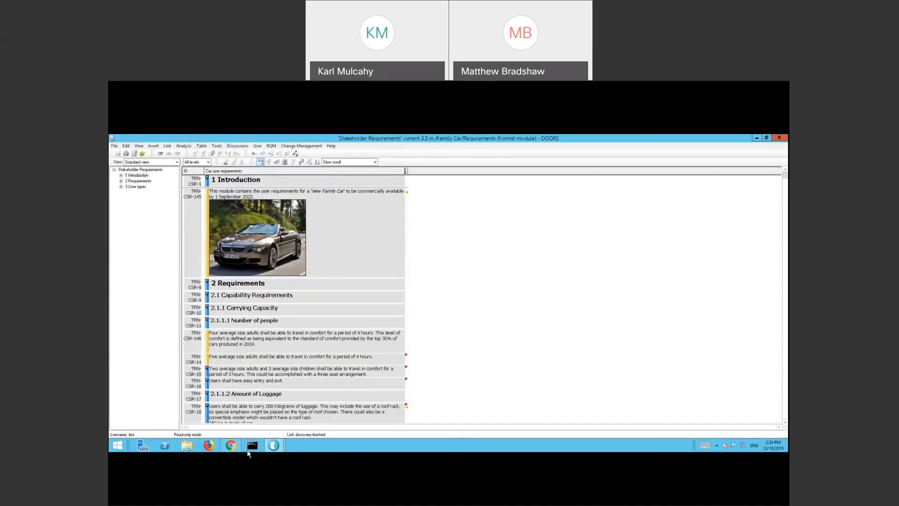
Step: Switch to the driver comfort change request in the browser, refresh it and examine the available state actions
left_click(231, 445)
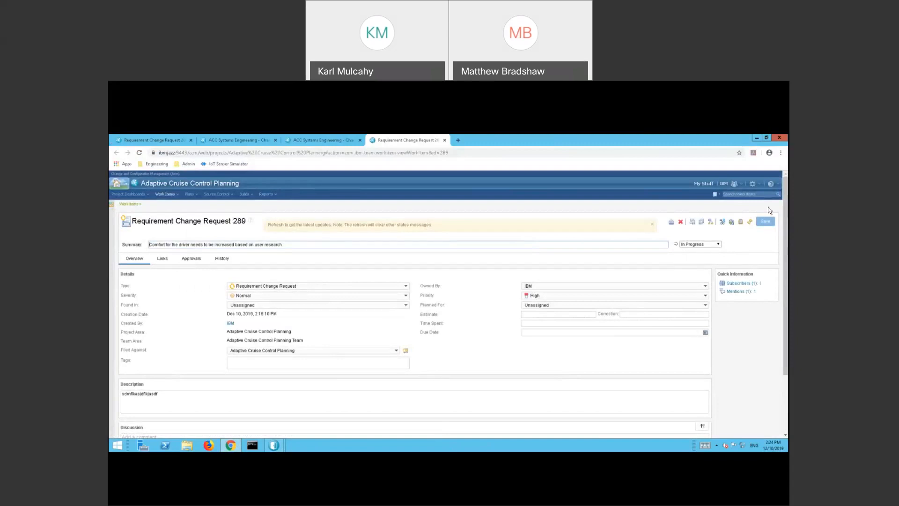
left_click(749, 222)
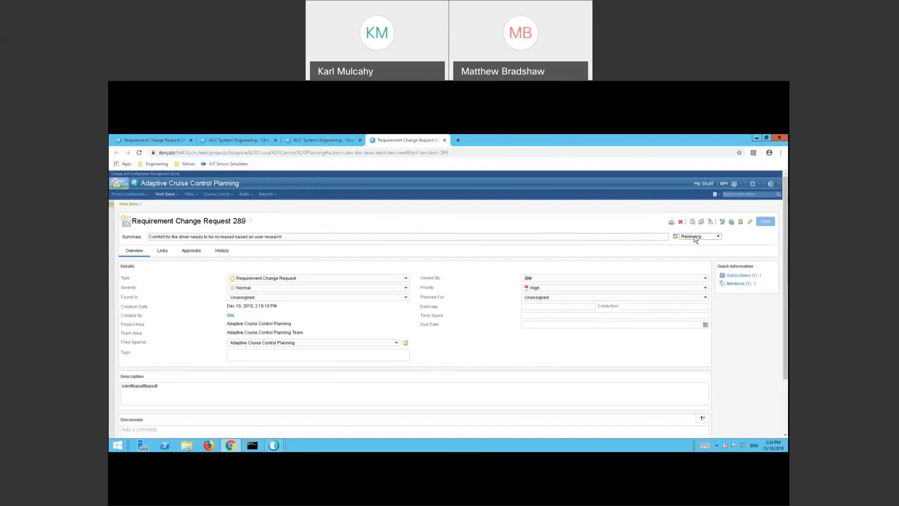
left_click(694, 237)
left_click(693, 243)
Step: Add an approval of type Review to the change request and name it "Peer review of req changes"
left_click(190, 252)
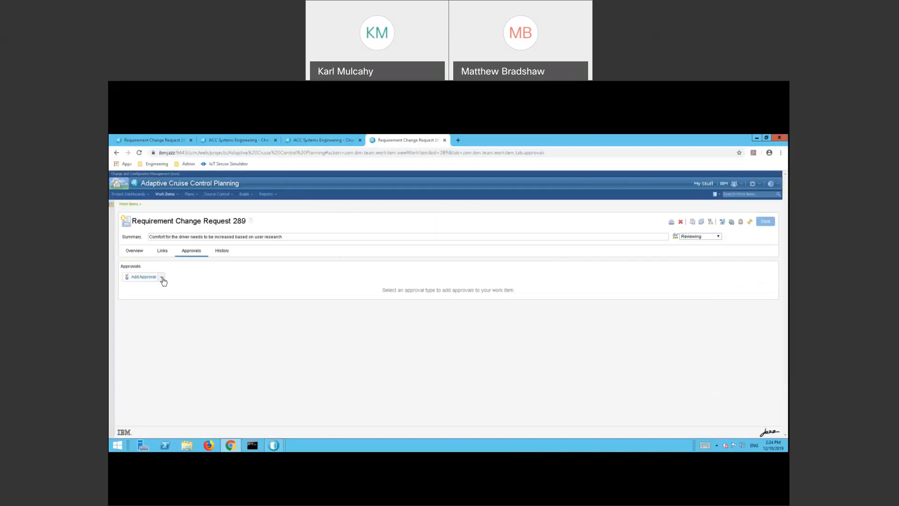
left_click(162, 278)
left_click(155, 295)
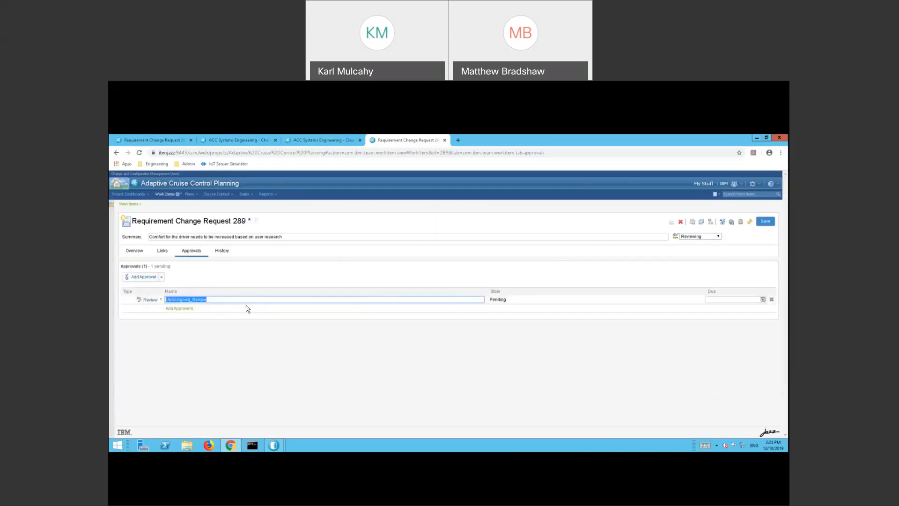
type("Peer review gd")
key("BackSpace")
type("f req changes")
Step: Add the IBM user as approver of the peer review and save the change request
left_click(180, 309)
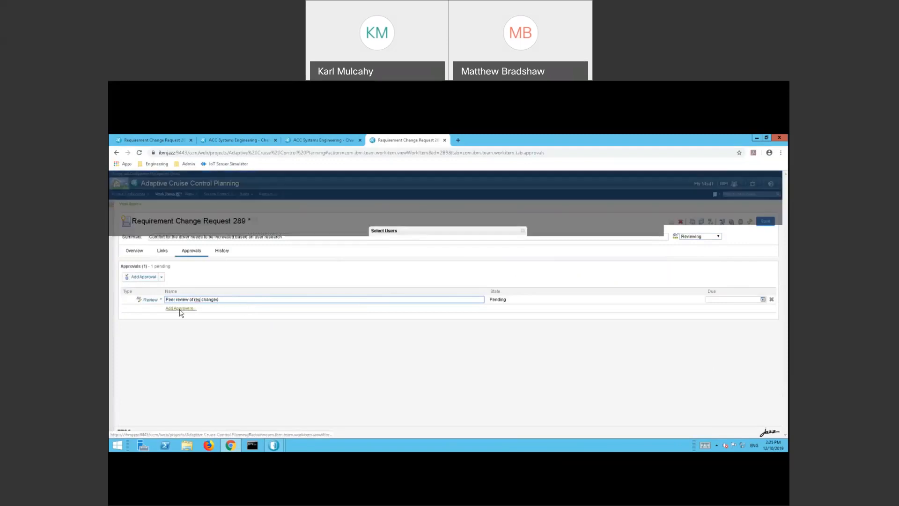
type("ibm")
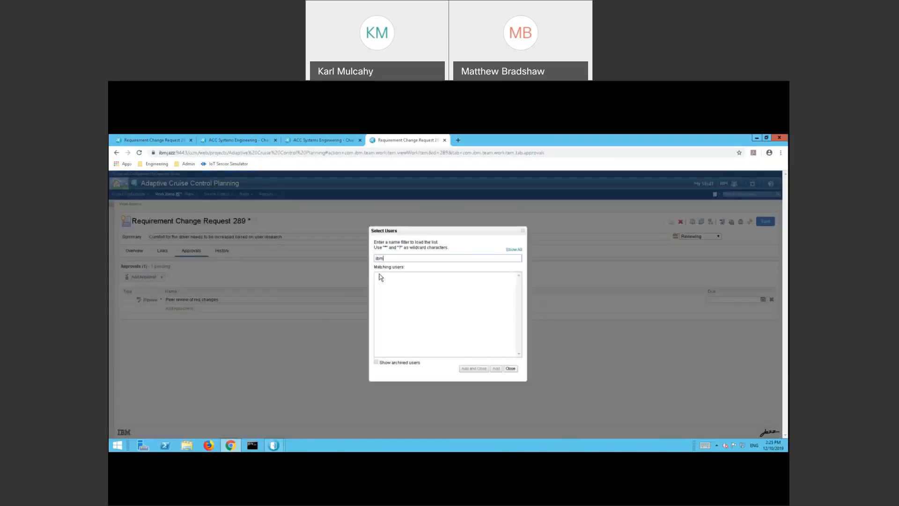
left_click(384, 292)
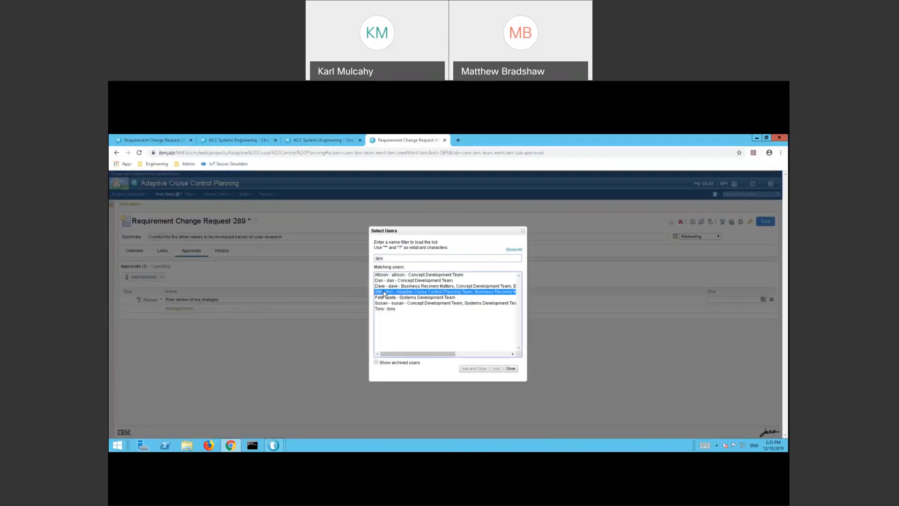
double_click(384, 292)
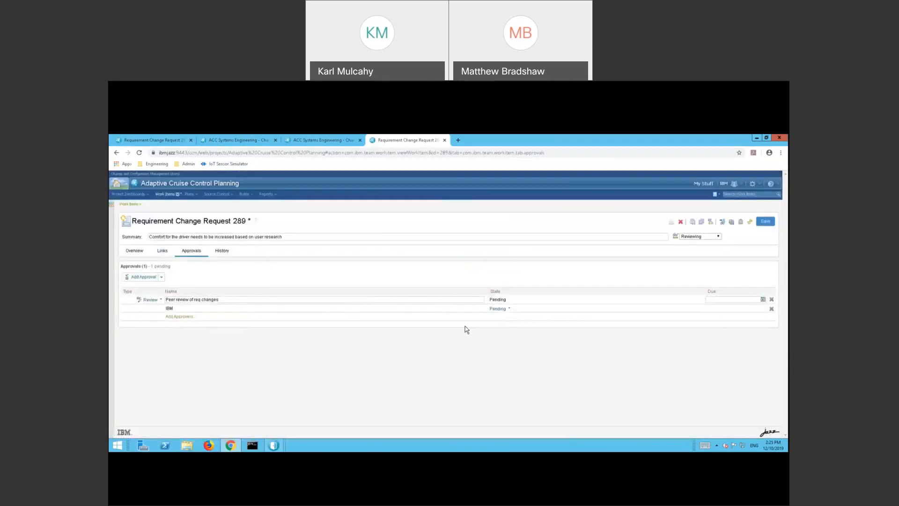
left_click(766, 222)
Step: Switch to Stakeholder Requirements in DOORS and open the driver comfort RCR for review with redlined differences against current values
left_click(275, 445)
left_click(306, 408)
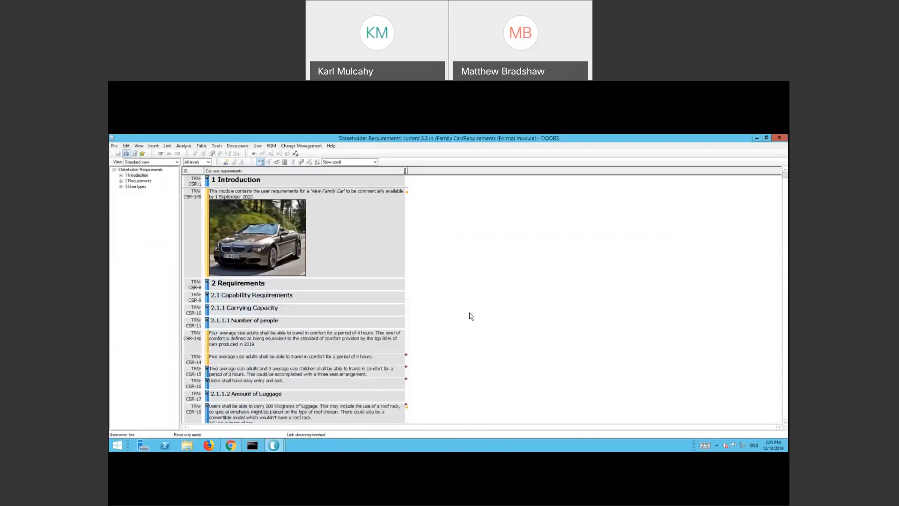
left_click(295, 146)
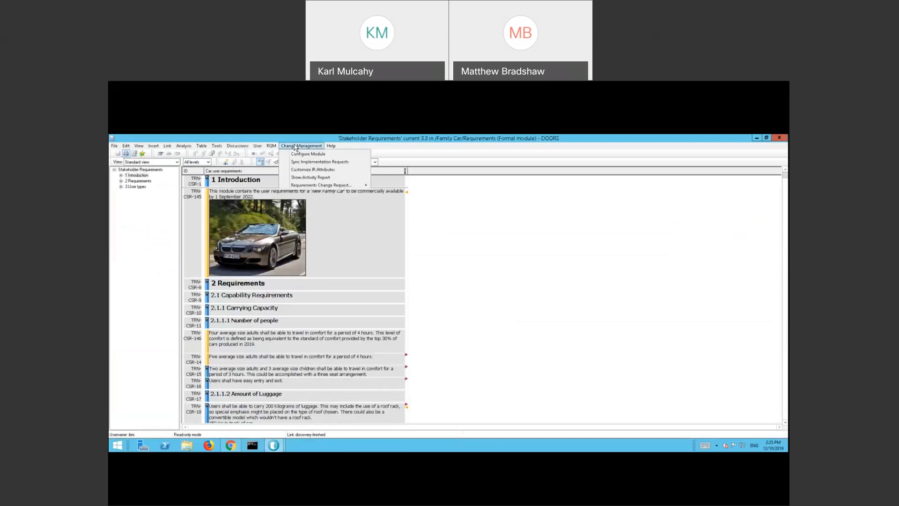
mouse_move(304, 188)
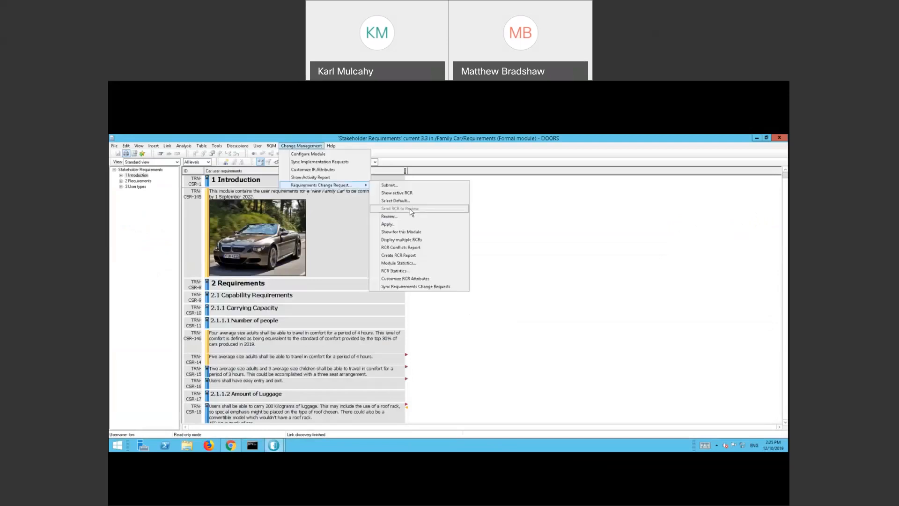
left_click(404, 217)
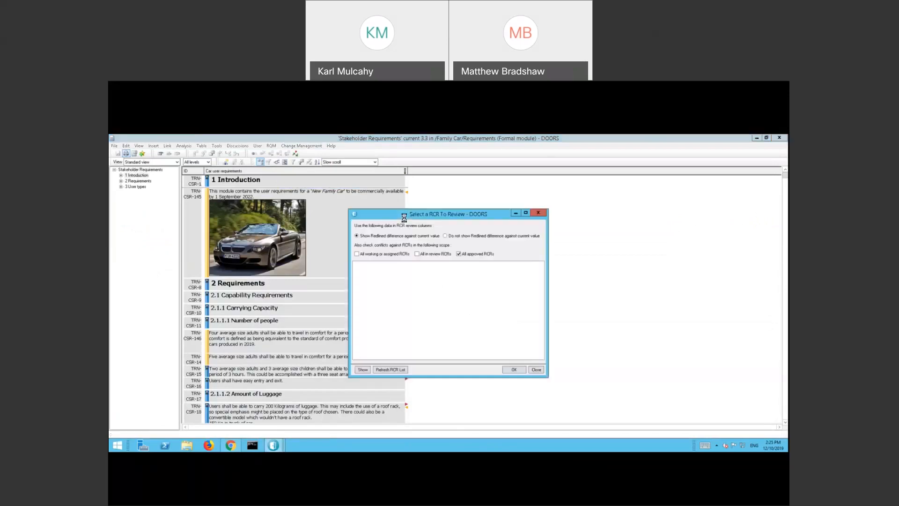
left_click(342, 276)
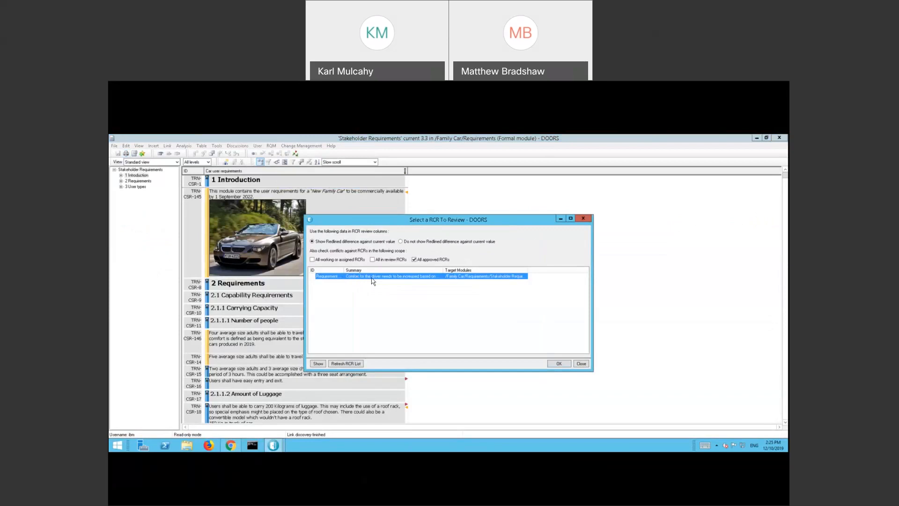
left_click(558, 364)
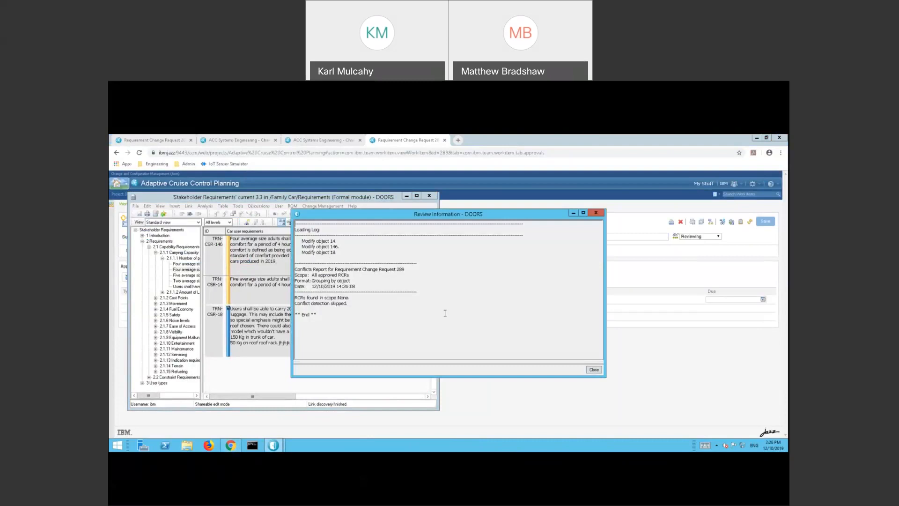
Step: Close the review information and examine the proposed values, review details and change comments in the maximized module
left_click(593, 370)
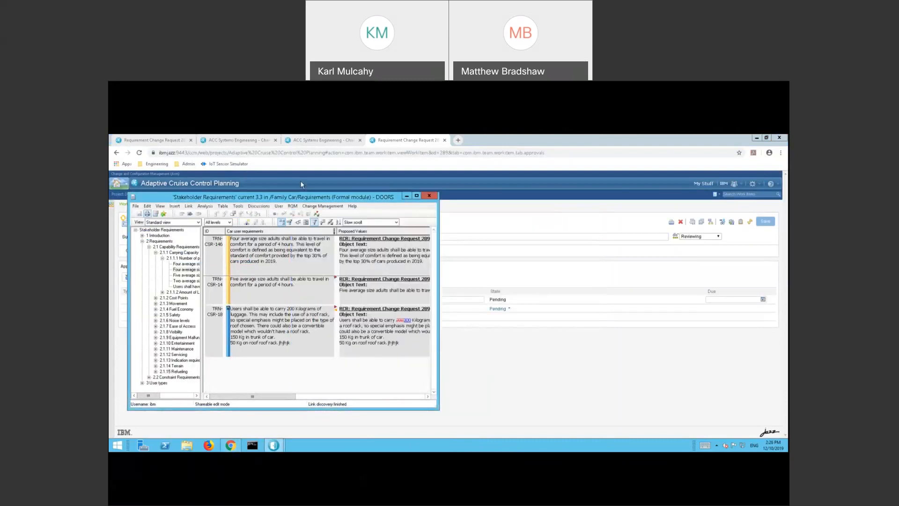
double_click(296, 197)
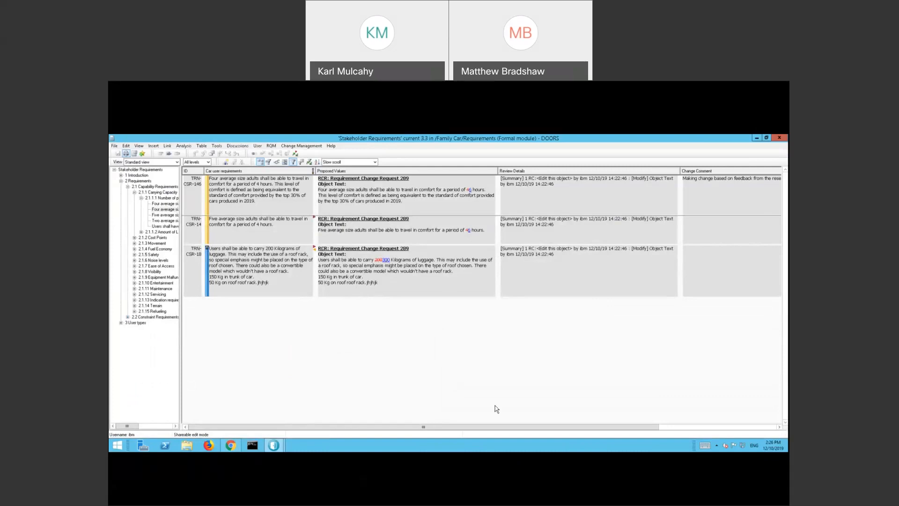
left_click_drag(488, 427, 588, 428)
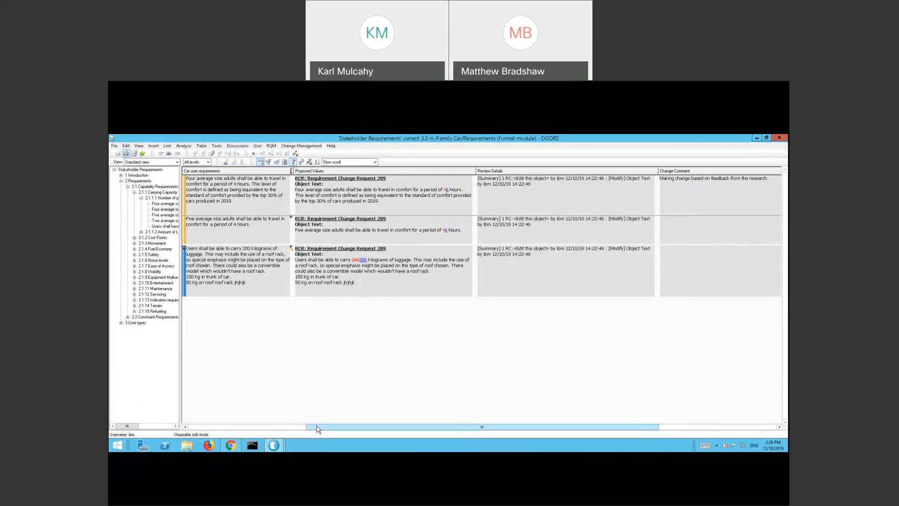
left_click_drag(316, 427, 262, 427)
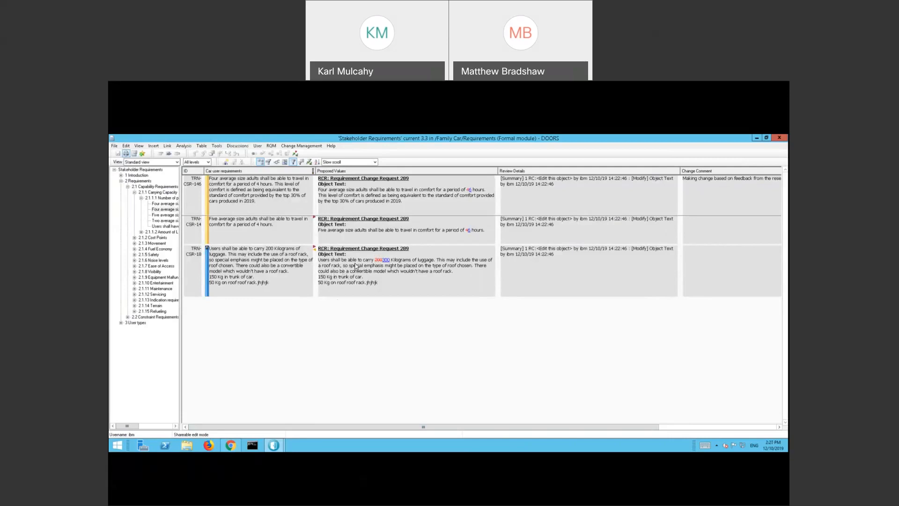
Step: Switch to the change request in the browser, set the IBM approver's review state to Rejected and save
left_click(231, 446)
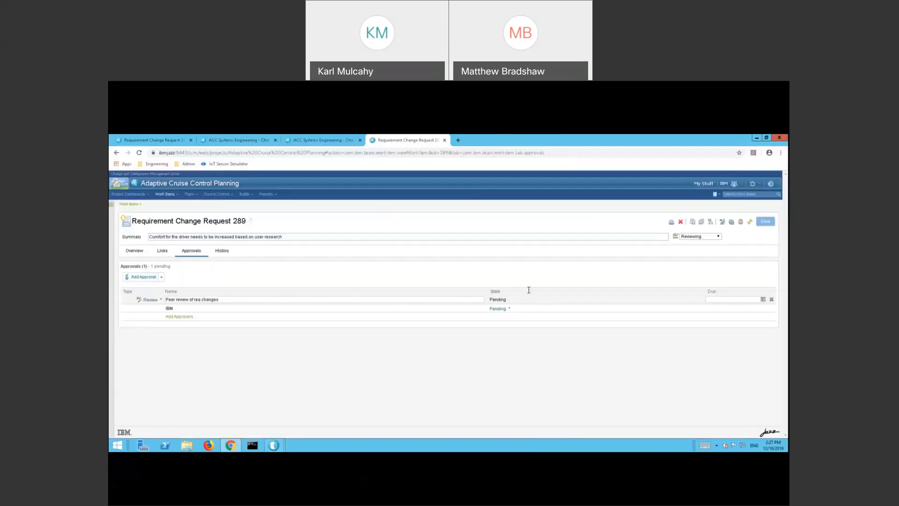
left_click(508, 309)
left_click(502, 323)
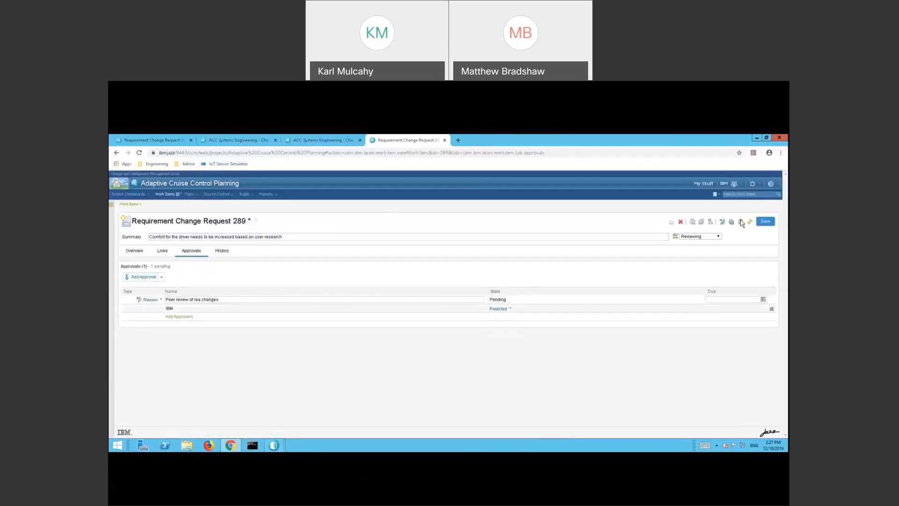
left_click(769, 222)
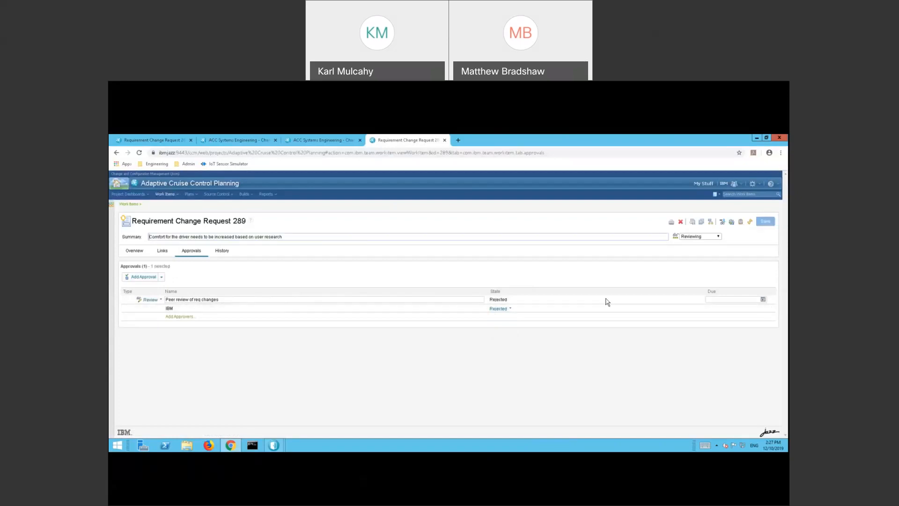
Step: Close the Stakeholder Requirements module in DOORS, discarding its view changes, and reopen it from the Family Car Requirements folder
left_click(280, 444)
left_click(306, 406)
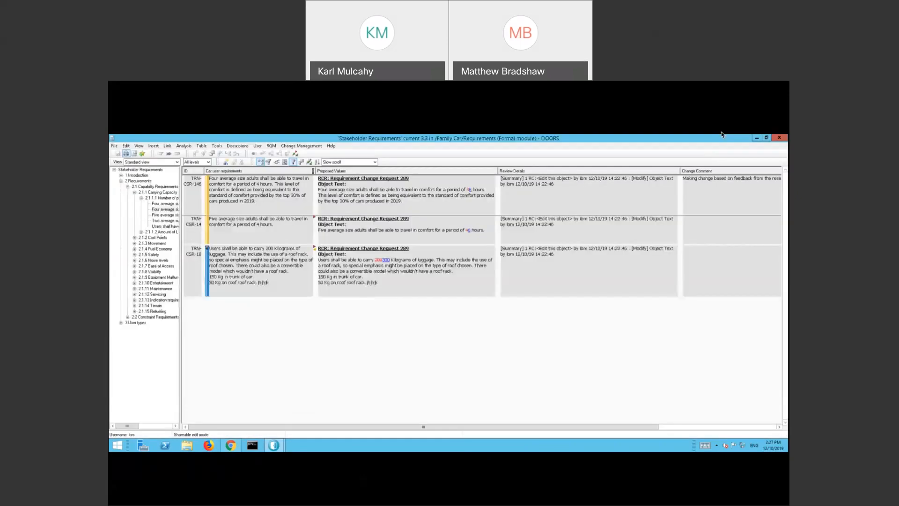
left_click(778, 138)
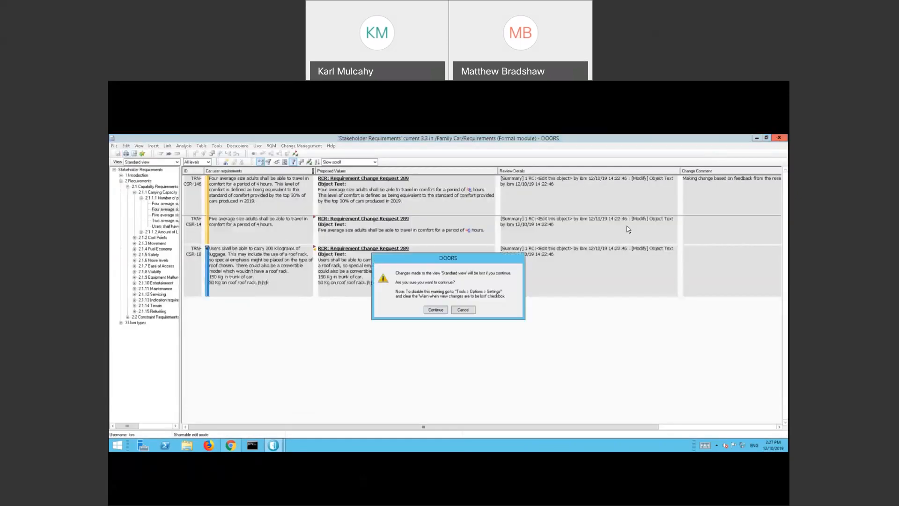
left_click(443, 309)
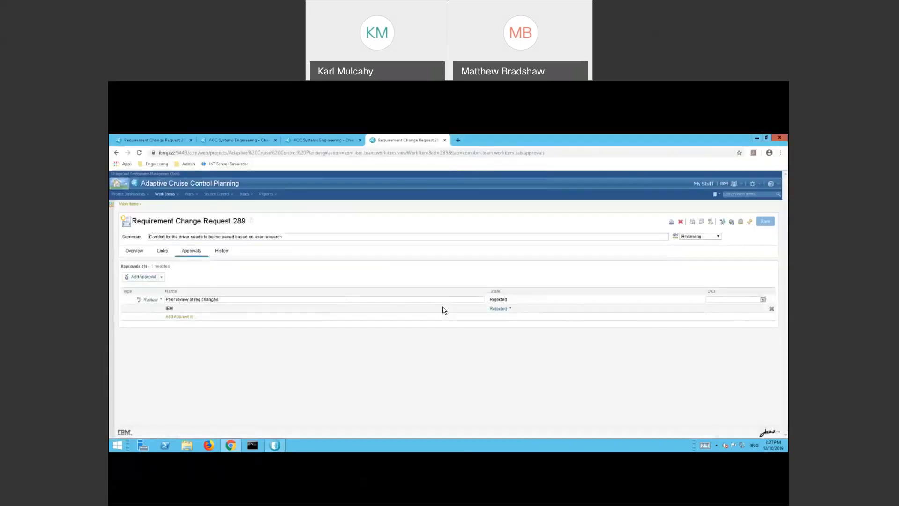
left_click(275, 446)
left_click(277, 275)
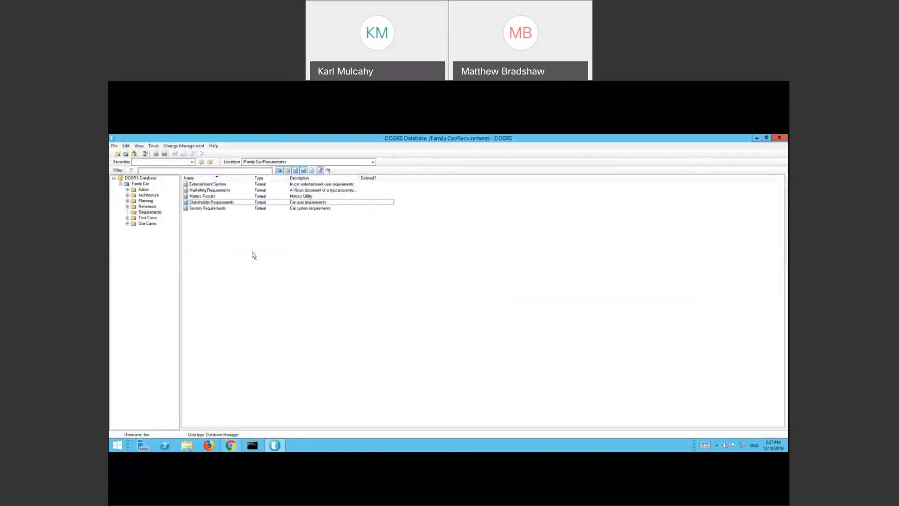
double_click(221, 205)
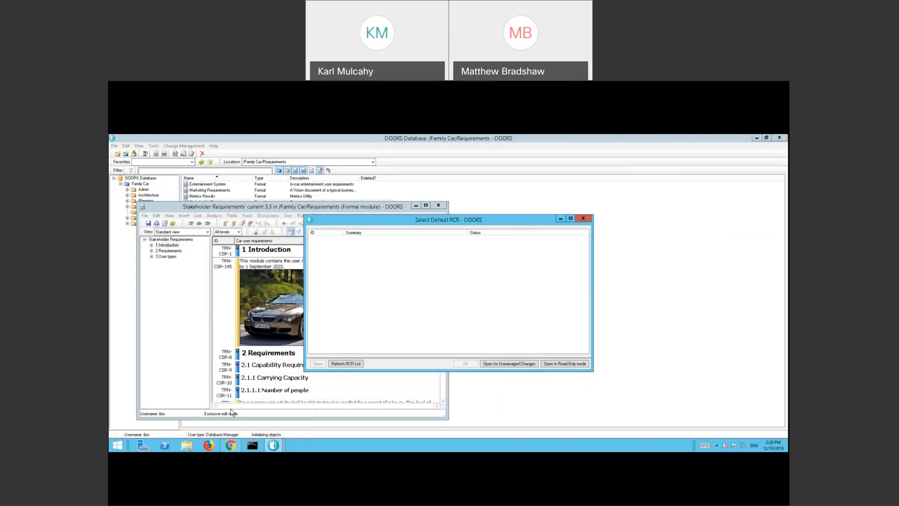
Step: Switch to the change request in the browser and examine its links, including the tracked requirement module
left_click(230, 445)
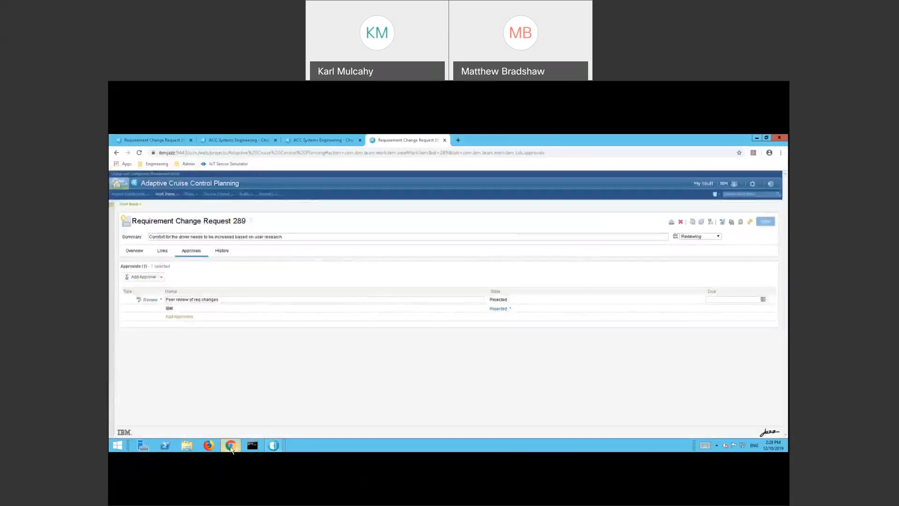
left_click(161, 253)
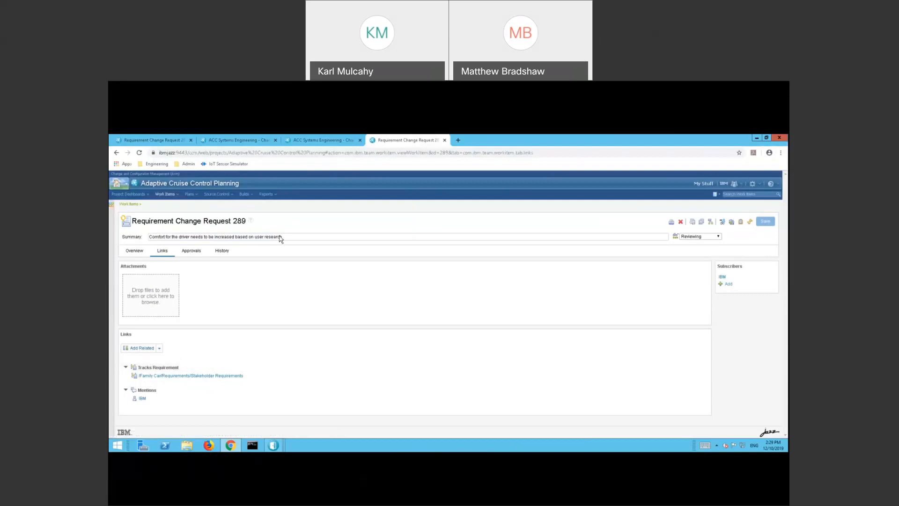
right_click(273, 445)
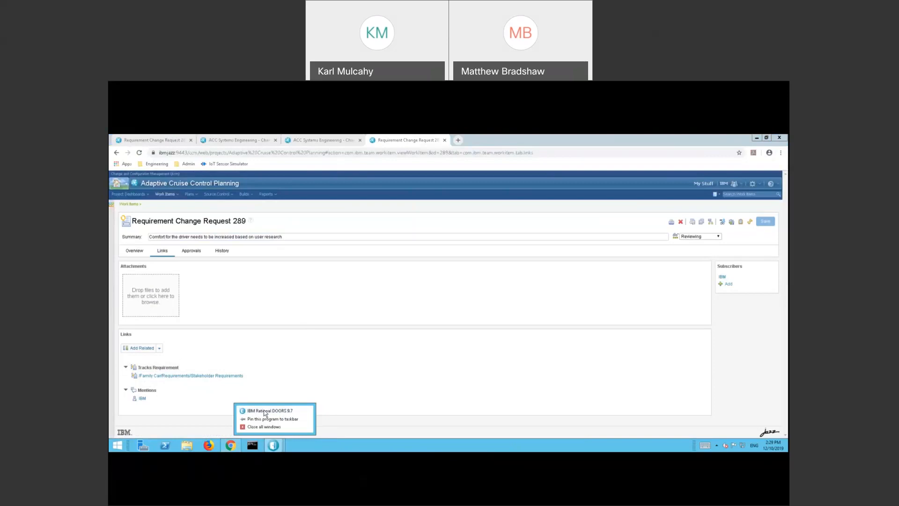
left_click(266, 410)
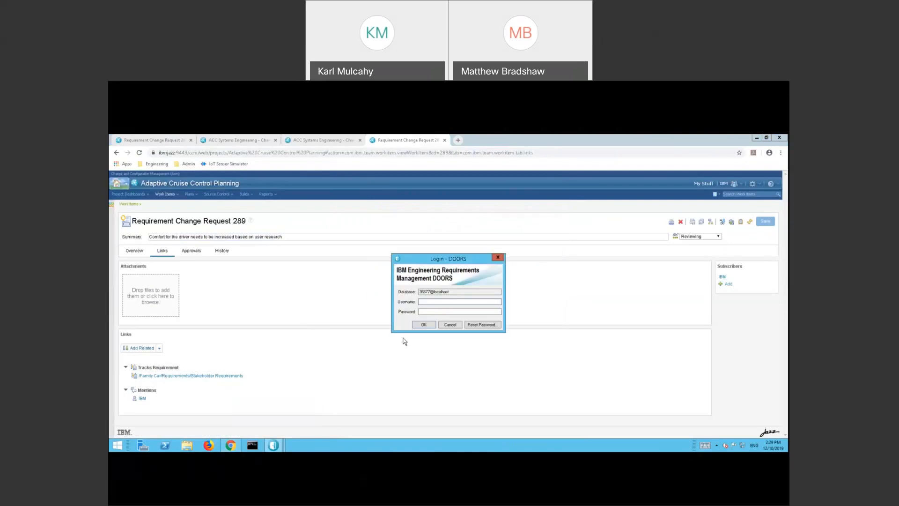
left_click(431, 336)
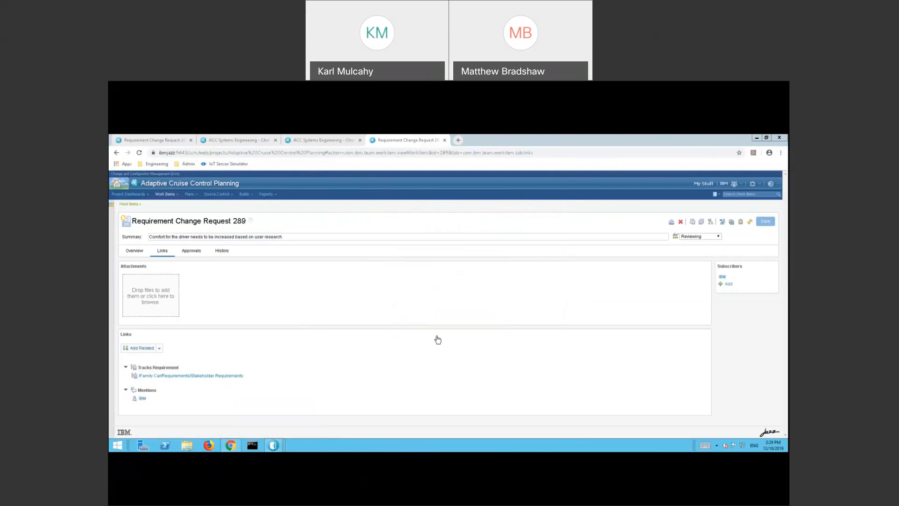
Step: Check the default RCR selection in DOORS, then reopen Requirement Change Request 289 in the browser and save it
mouse_move(284, 444)
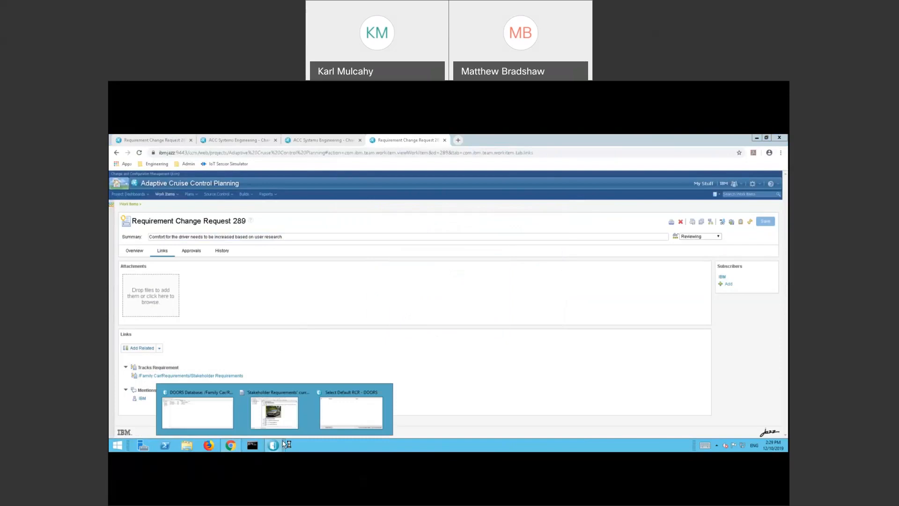
left_click(351, 412)
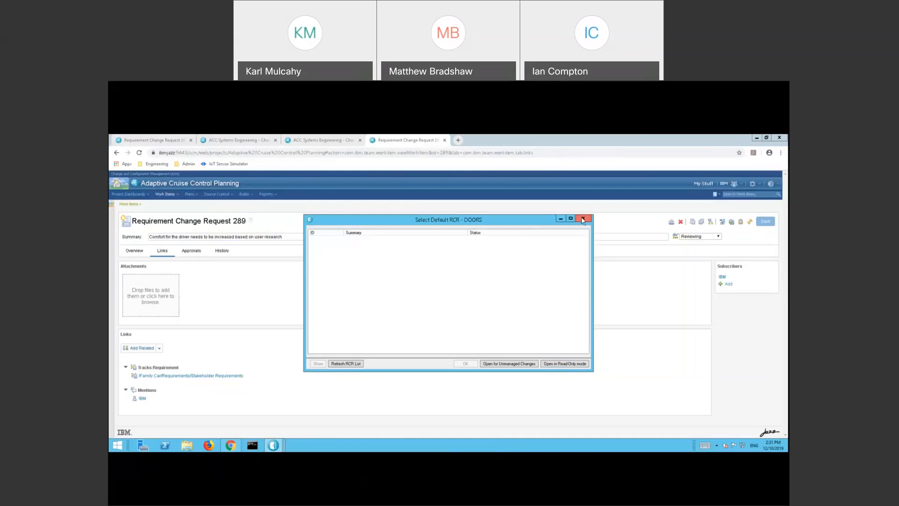
left_click(699, 237)
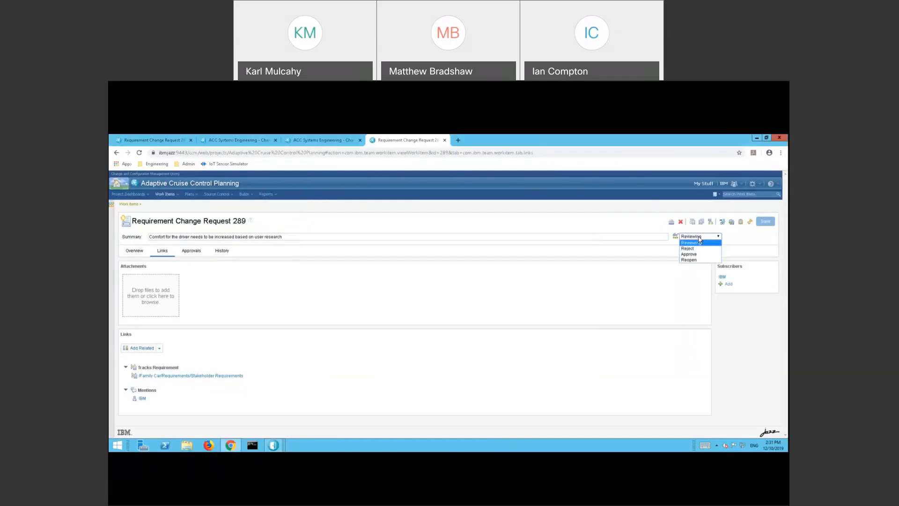
left_click(689, 260)
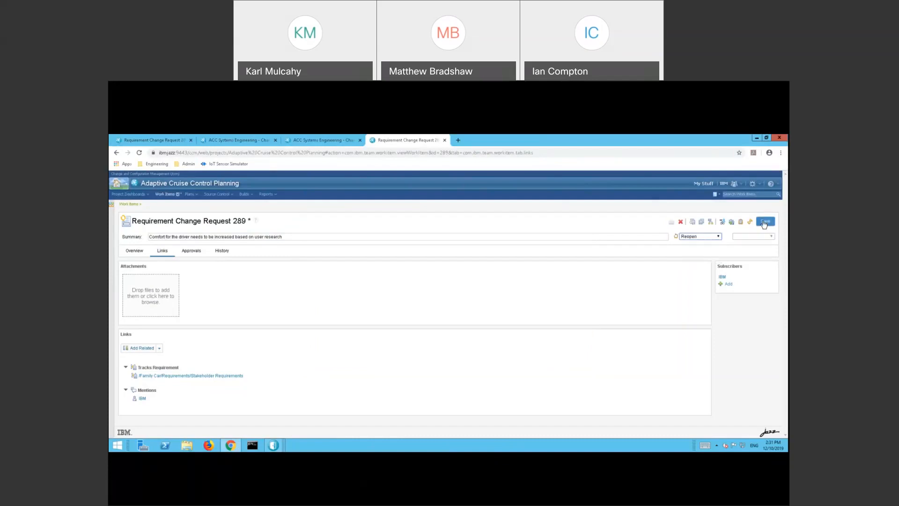
left_click(764, 222)
Step: Switch to the Select Default RCR window in DOORS and refresh its list of change requests
mouse_move(274, 445)
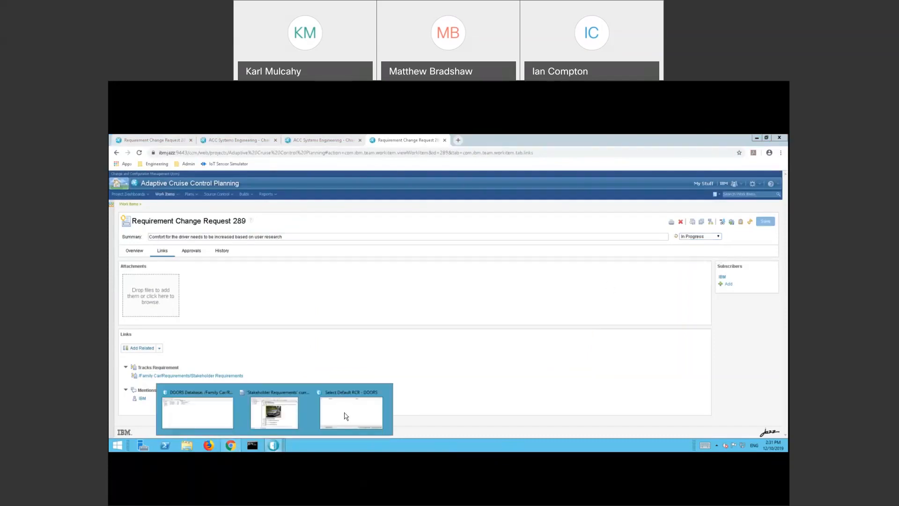
left_click(345, 415)
left_click(347, 364)
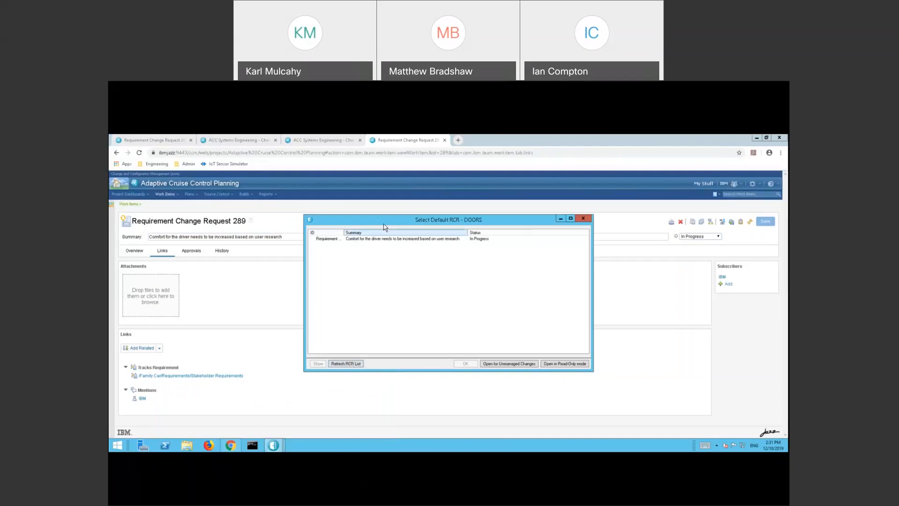
mouse_move(384, 225)
left_mouse_down()
mouse_move(392, 228)
mouse_move(385, 221)
left_mouse_up()
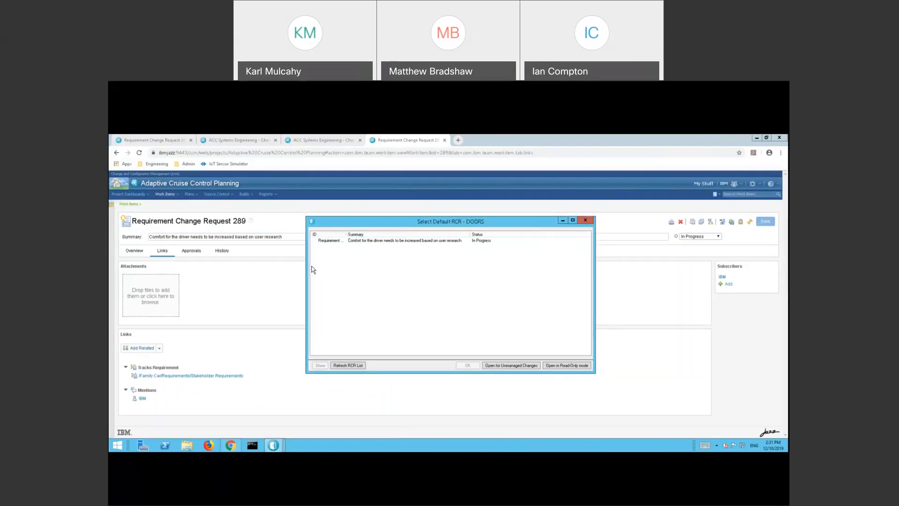
Step: Check the request's approvals in the browser, then open the module in DOORS with the driver comfort request as default and maximize it
left_click(191, 251)
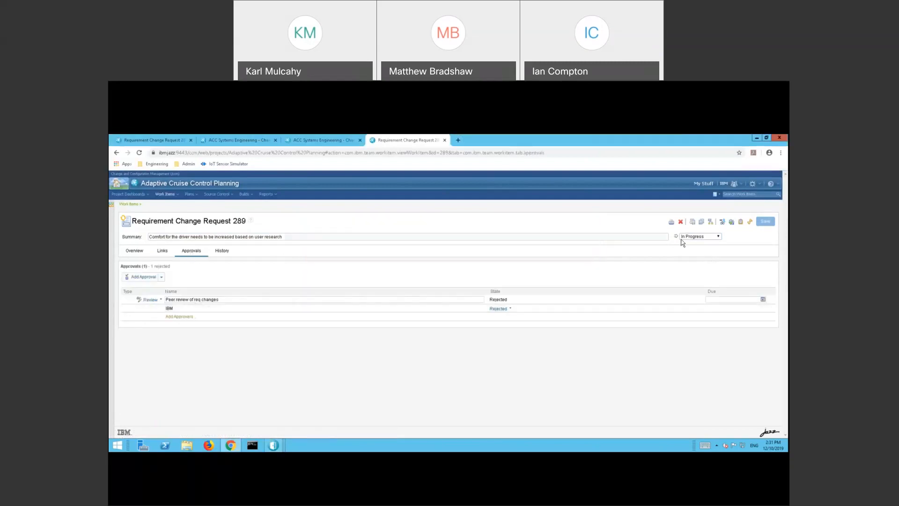
left_click(276, 443)
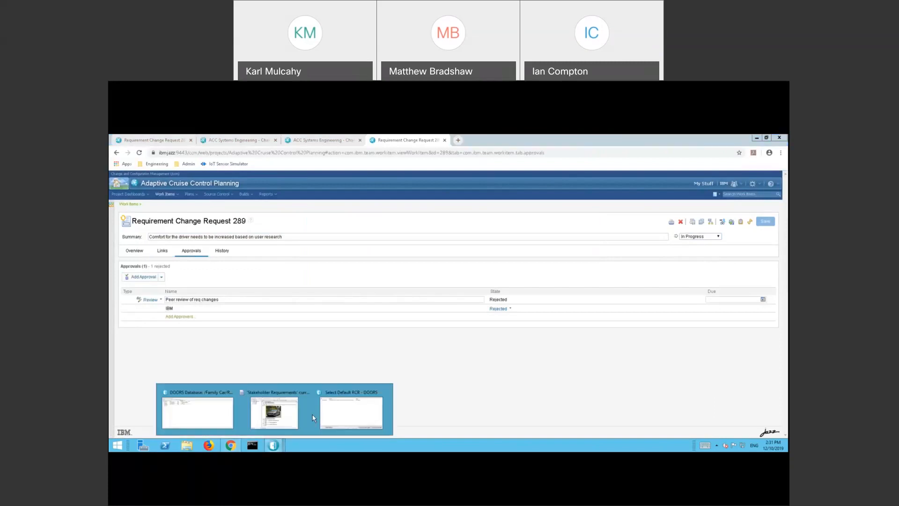
left_click(345, 411)
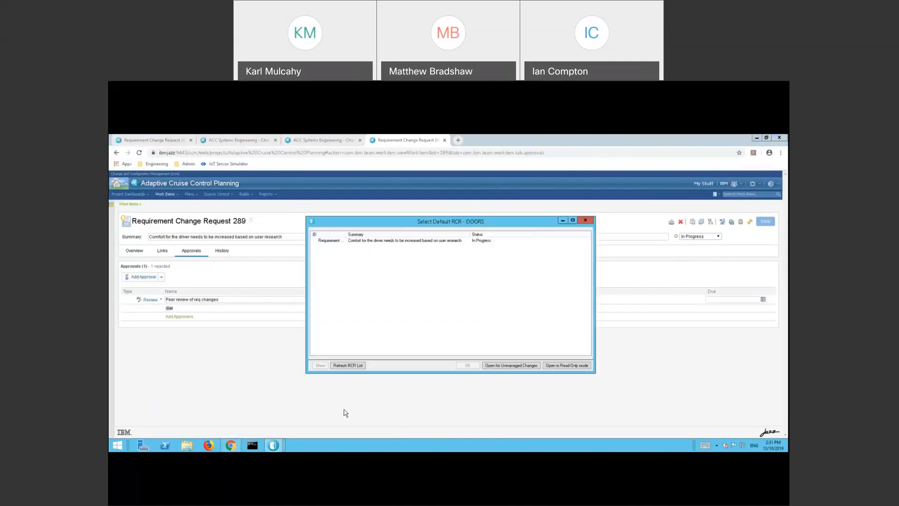
double_click(354, 242)
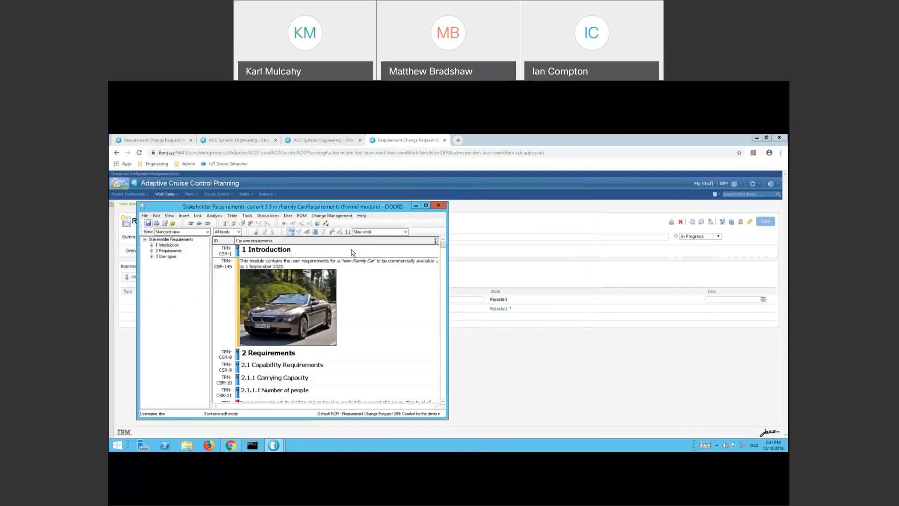
double_click(378, 208)
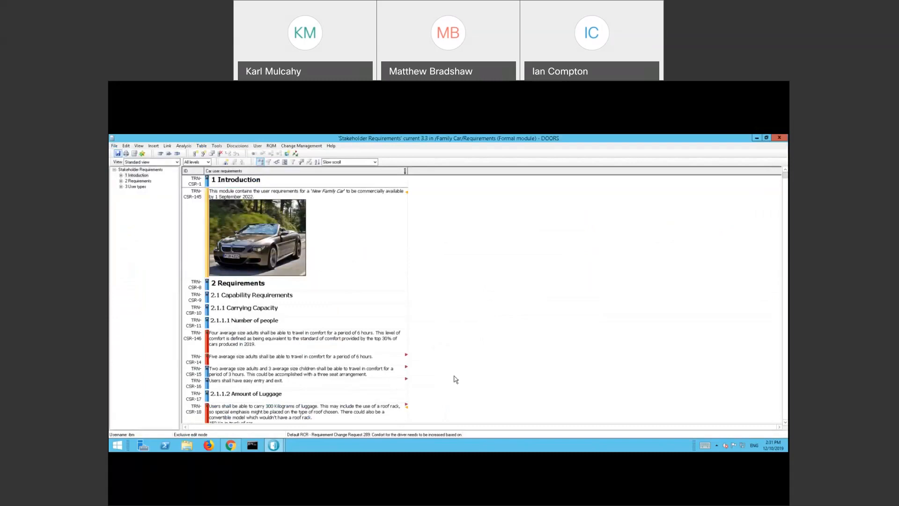
Step: Reject and confirm the proposed change on luggage requirement TRN-CSR-18 under Amount of Luggage
left_click(309, 404)
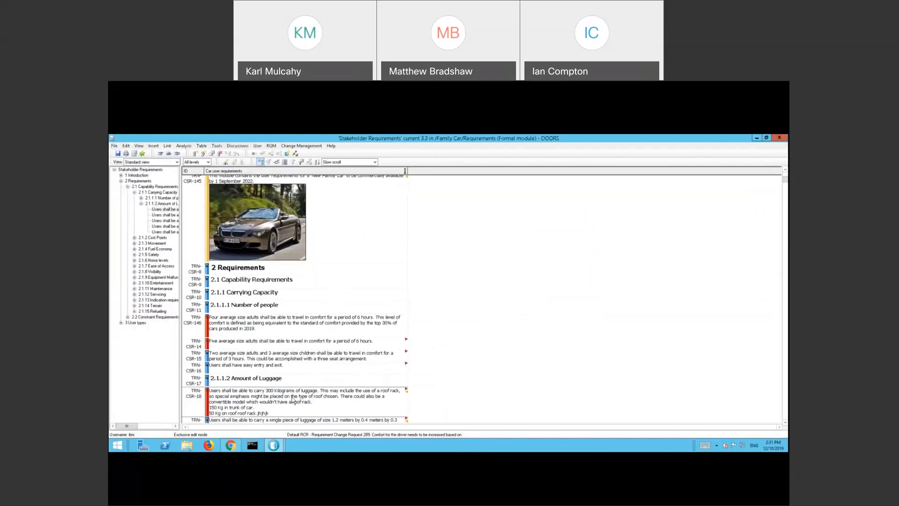
right_click(294, 400)
mouse_move(308, 393)
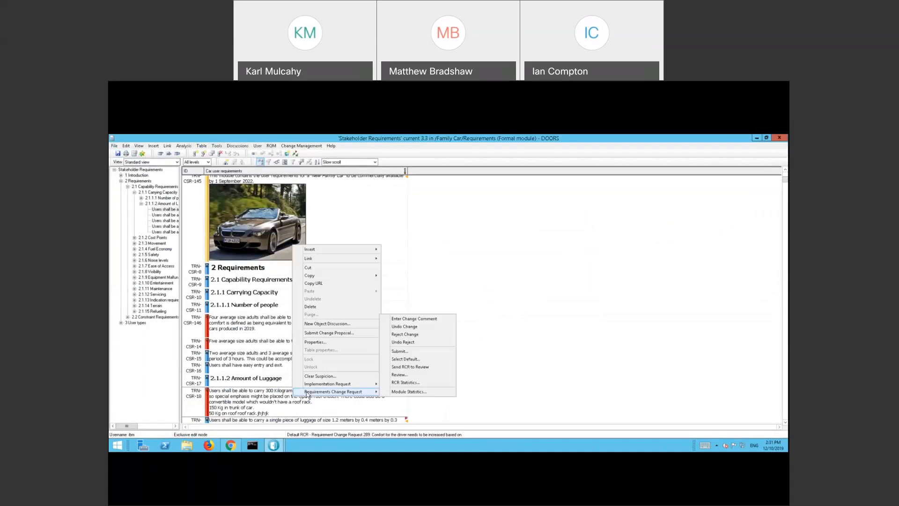
left_click(404, 334)
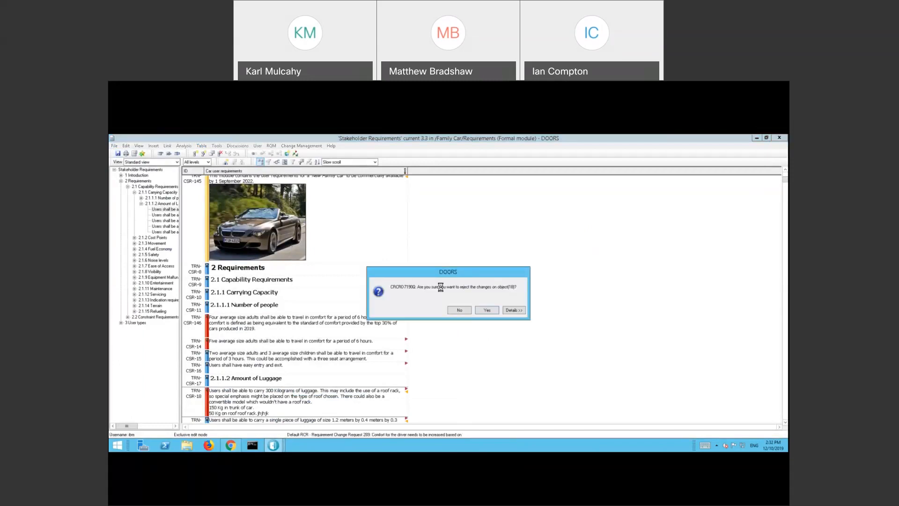
left_click(487, 310)
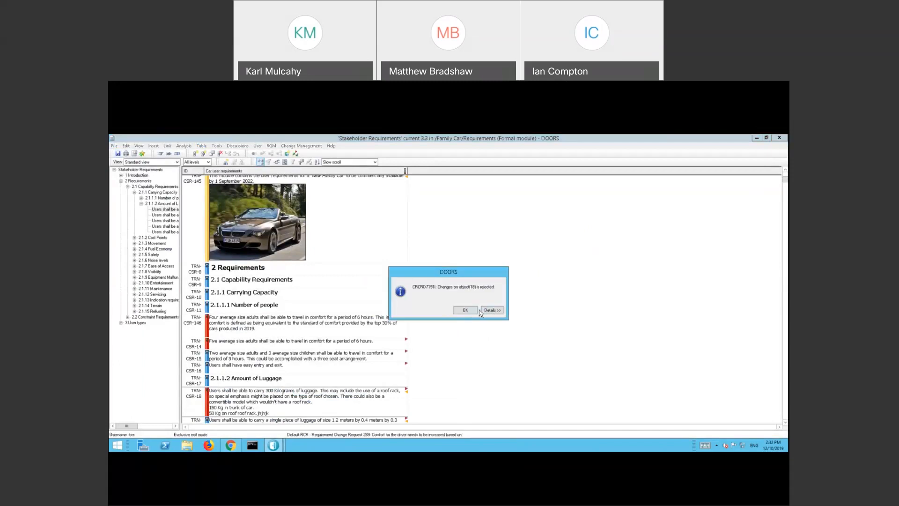
left_click(464, 310)
left_click(486, 310)
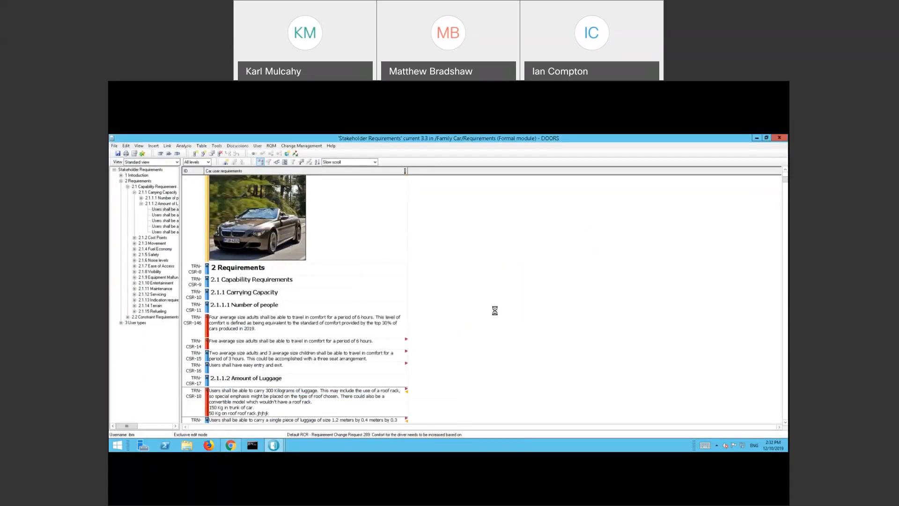
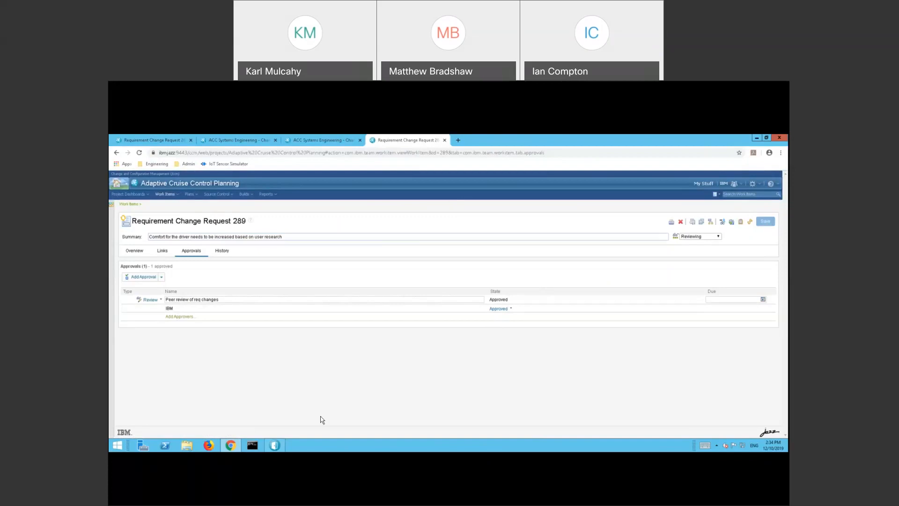
Step: Switch to DOORS, open the Stakeholder Requirements module in read-only mode and maximize it
left_click(275, 445)
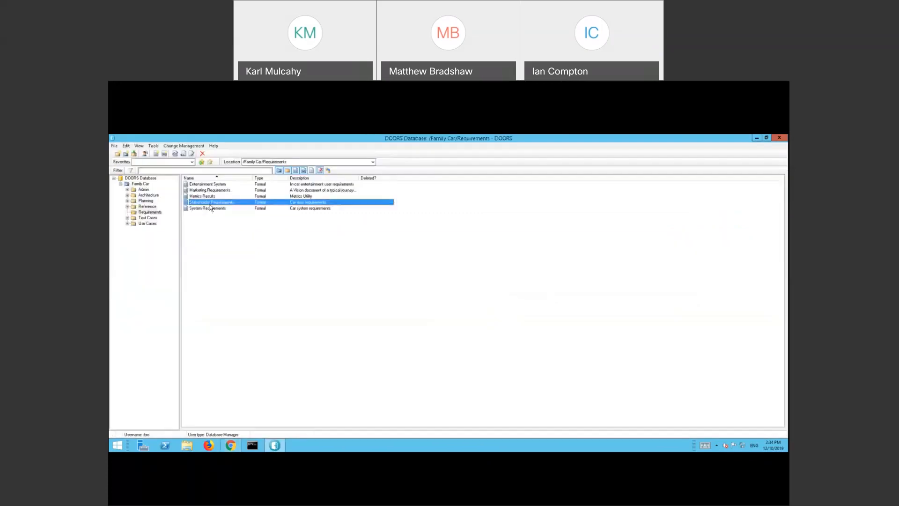
double_click(209, 202)
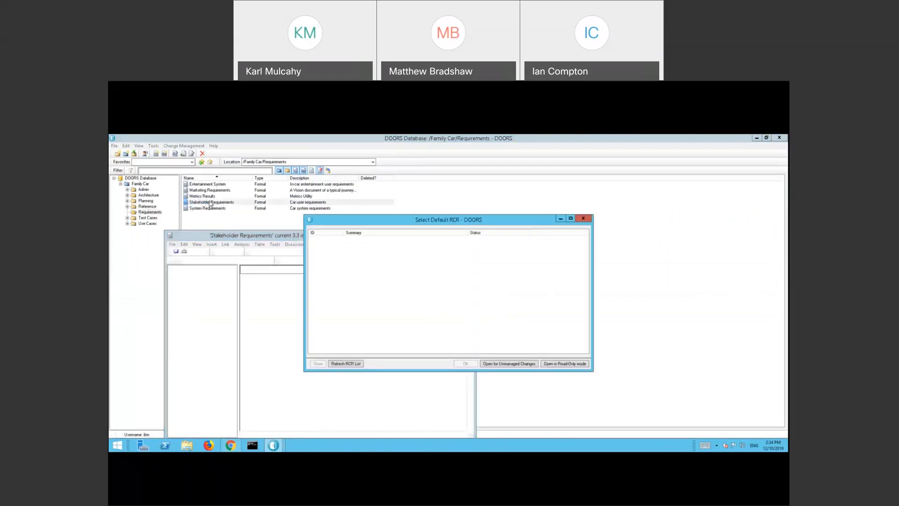
left_click(560, 364)
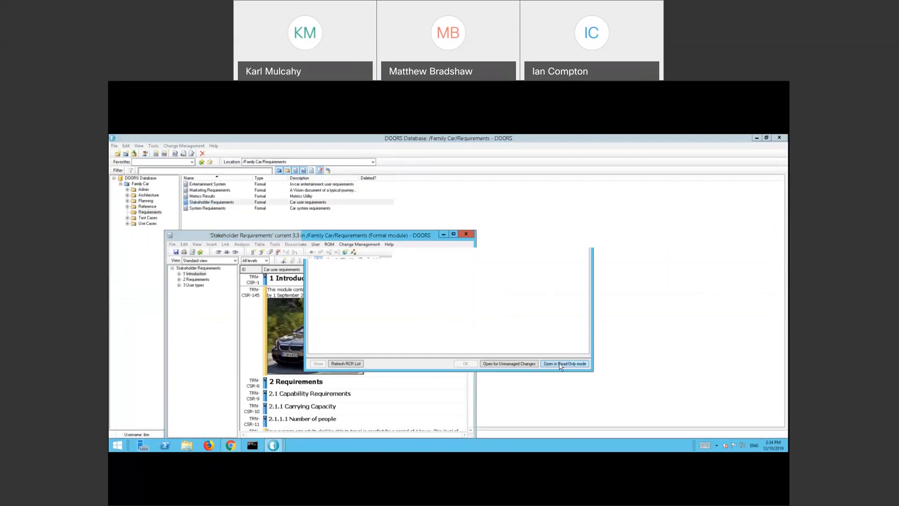
double_click(417, 236)
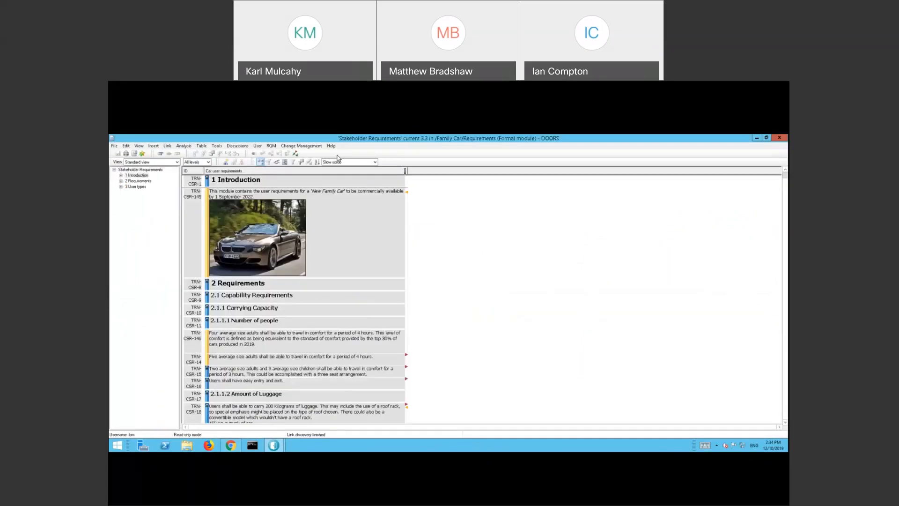
Step: Open the Apply Requirements Change Requests window for the module
left_click(311, 146)
mouse_move(307, 186)
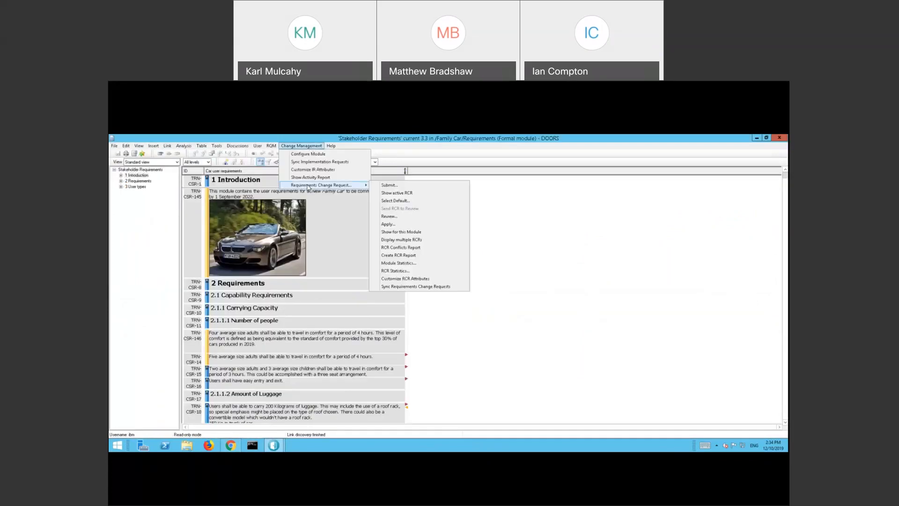
left_click(387, 226)
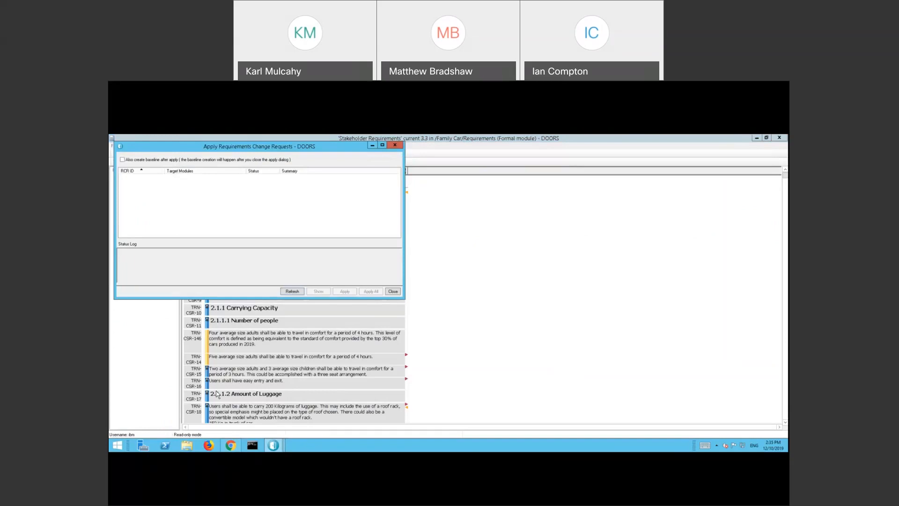
Step: Switch to Requirement Change Request 289 in the browser and try to save it with the Approve action
left_click(230, 446)
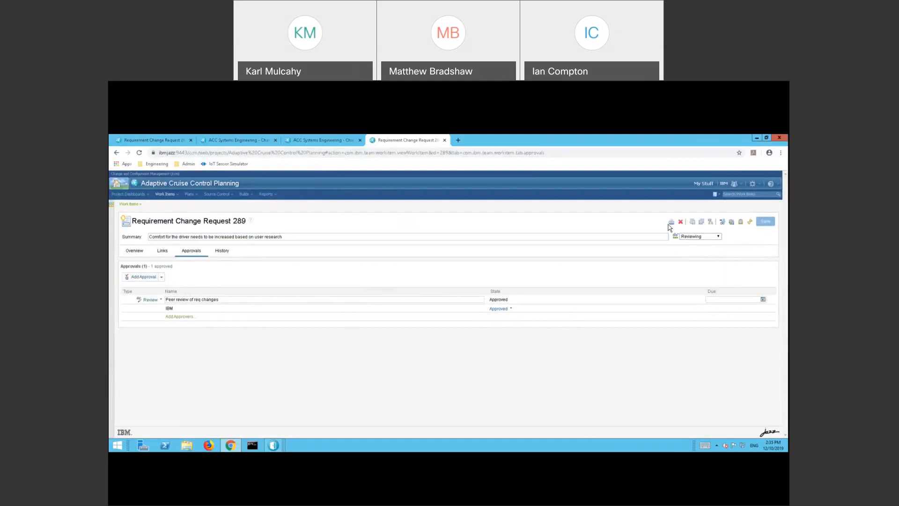
left_click(705, 236)
left_click(695, 254)
left_click(765, 223)
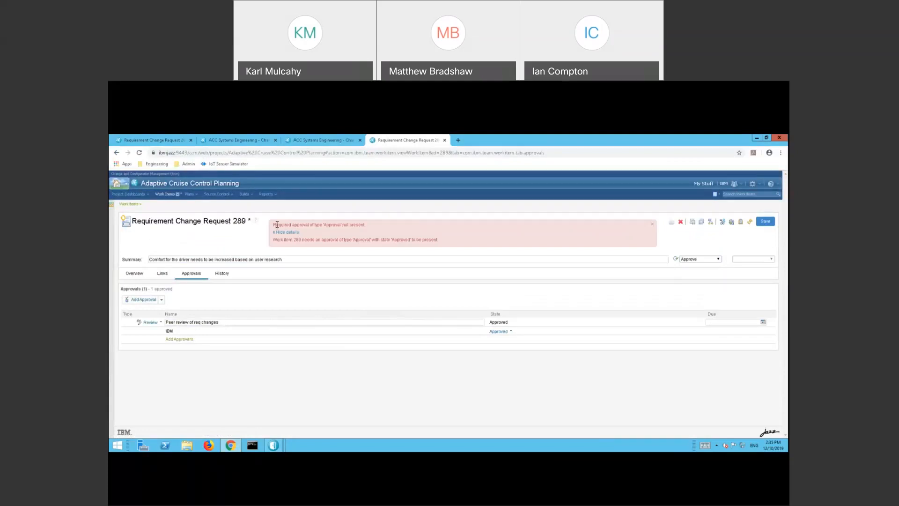
left_click_drag(284, 224, 171, 334)
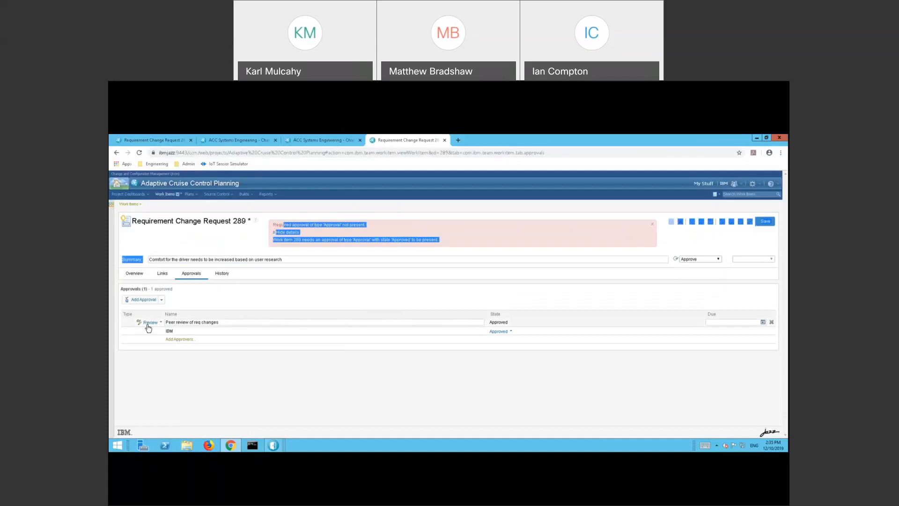
left_click(170, 316)
Step: Add an approval named "Final sign off" to the change request with IBM as its approver
left_click(148, 301)
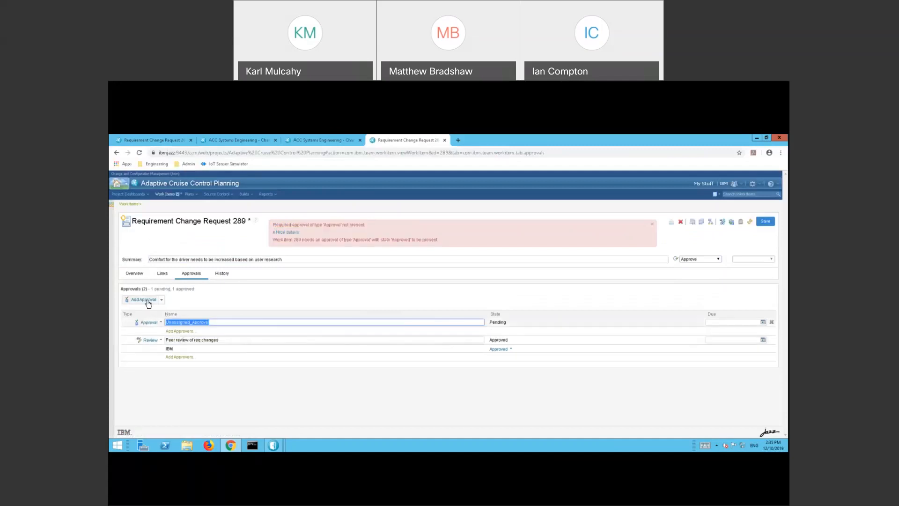
type("Final sign off")
left_click(177, 333)
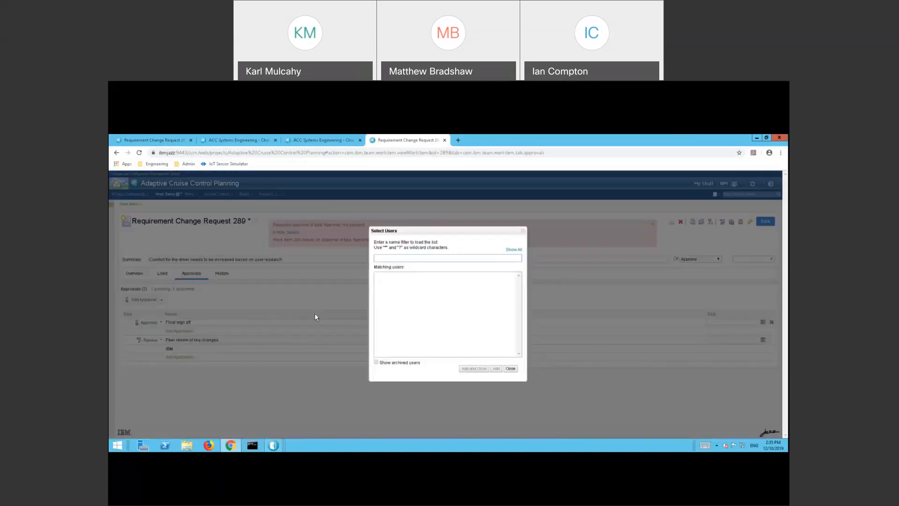
type("ibm")
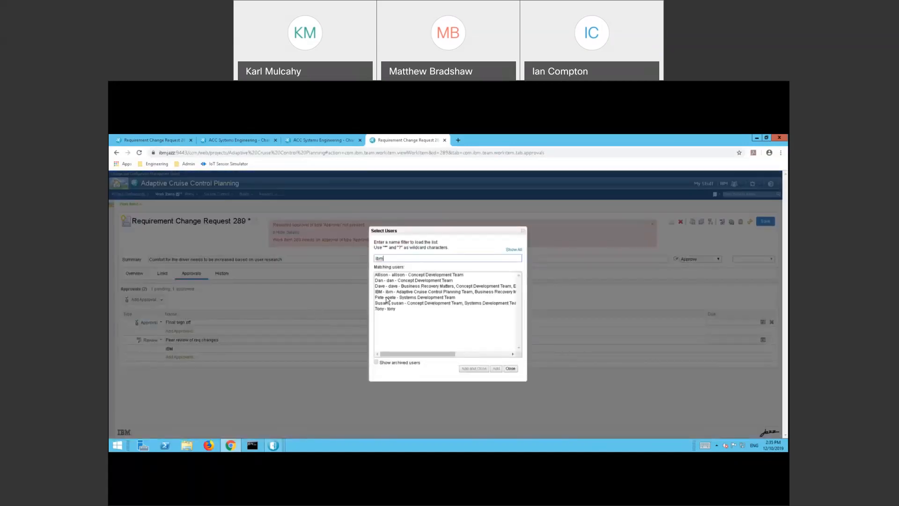
left_click(388, 292)
left_click(474, 368)
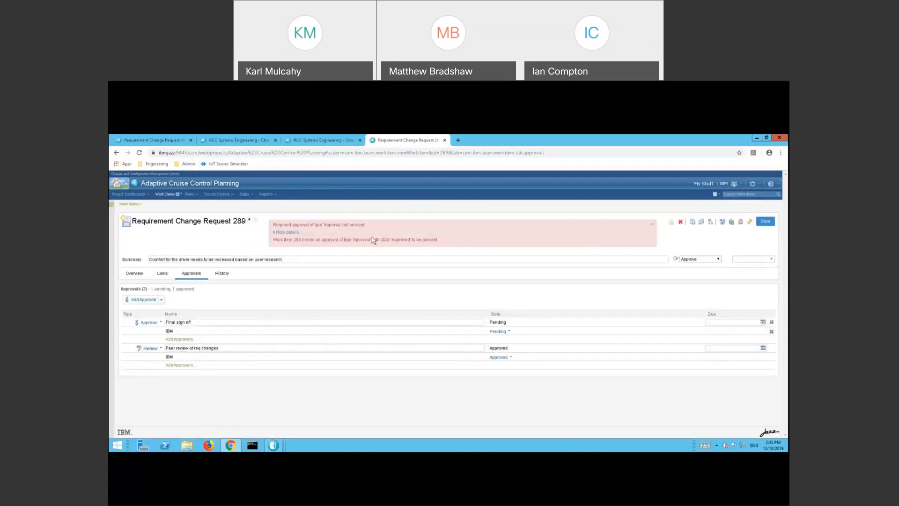
Step: Set the "Final sign off" approval to Approved, save the change request and review its overview
left_click(507, 331)
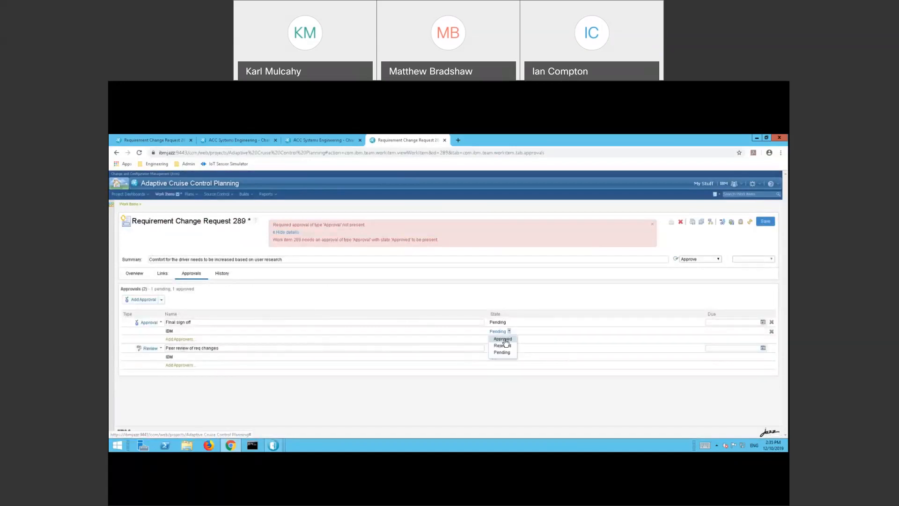
left_click(503, 339)
left_click(765, 222)
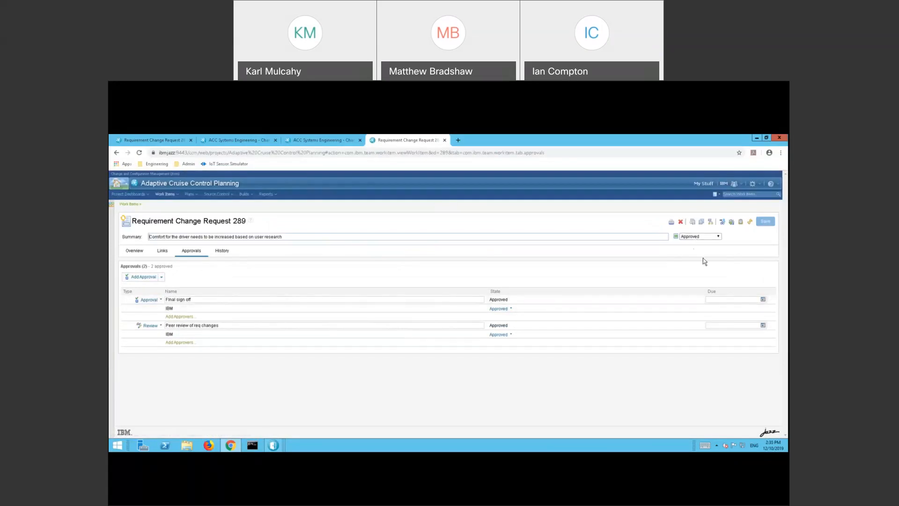
left_click(138, 255)
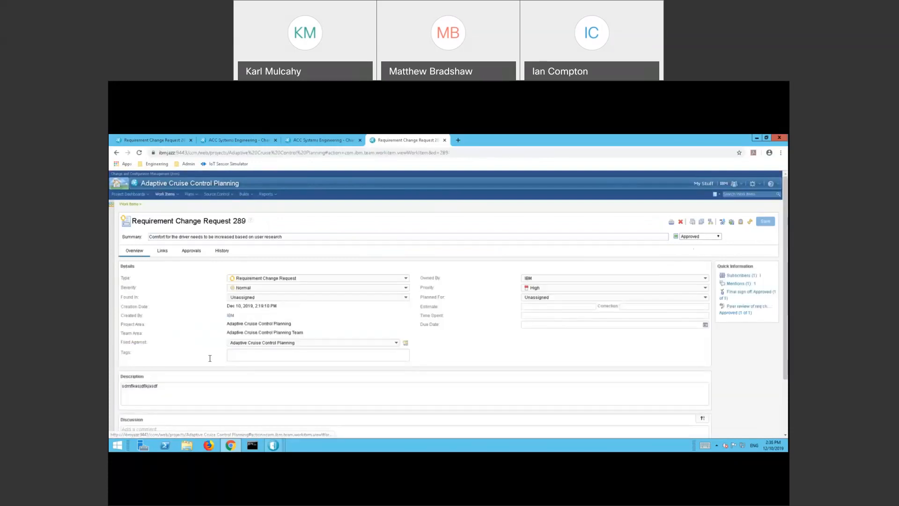
scroll(210, 358, "down", 2)
scroll(197, 377, "up", 2)
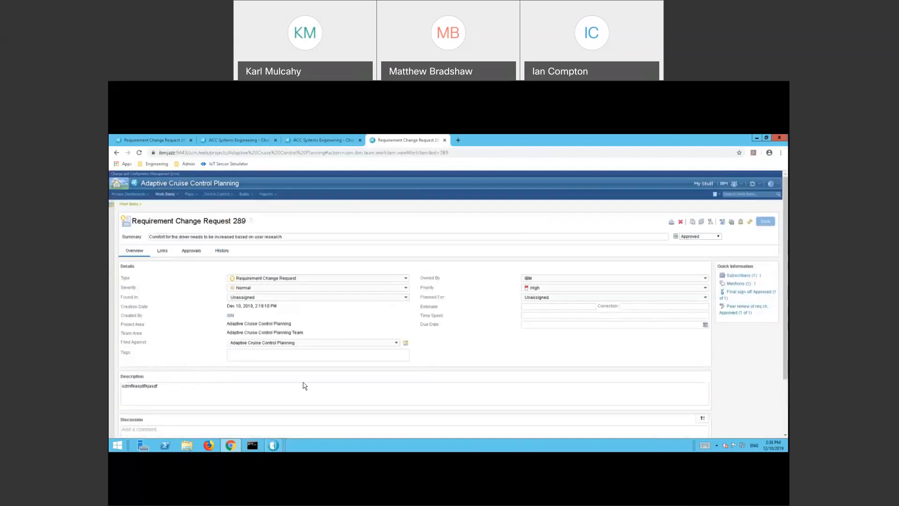
Step: Switch to the Apply Requirements Change Requests window in DOORS, refresh the list, apply the approved driver comfort request and close the window
left_click(275, 445)
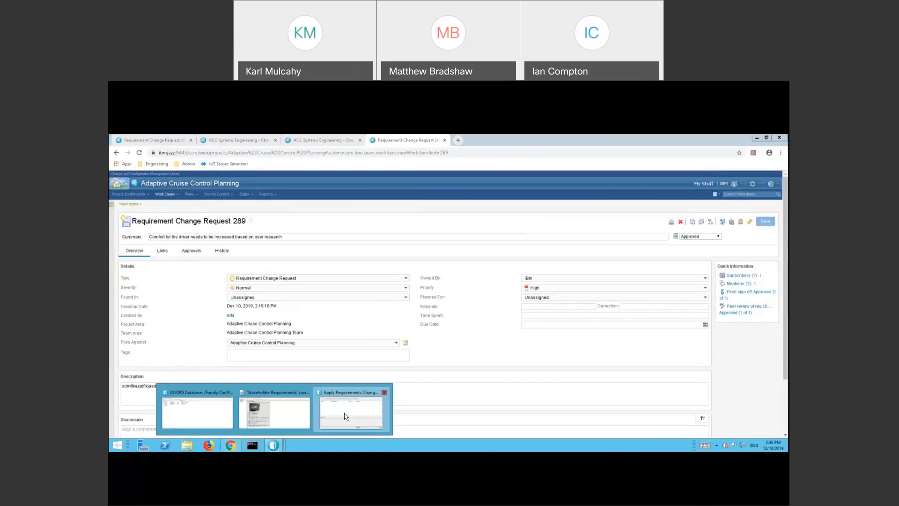
left_click(346, 417)
left_click(292, 291)
left_click(158, 177)
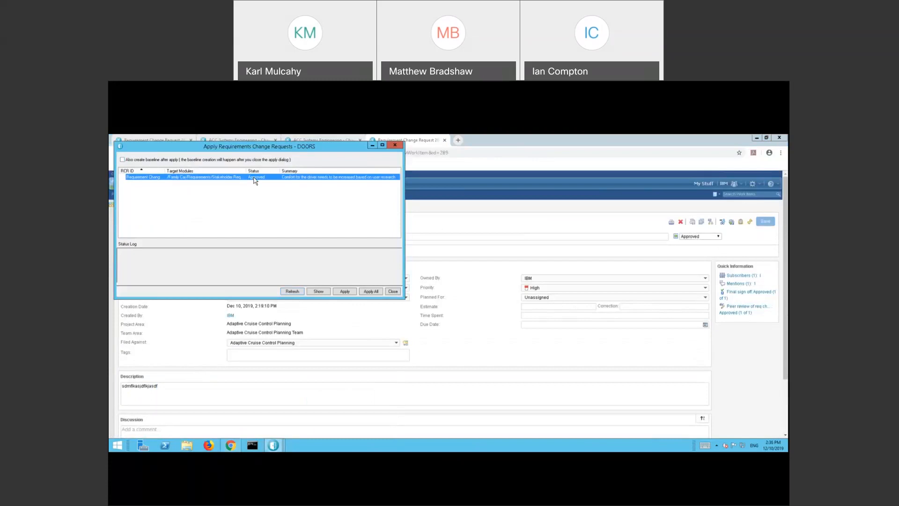
left_click(341, 292)
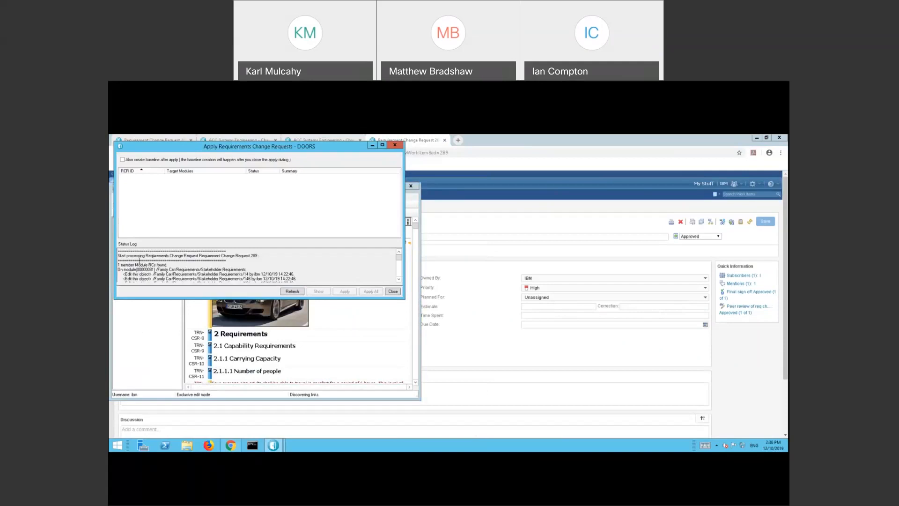
left_click(392, 292)
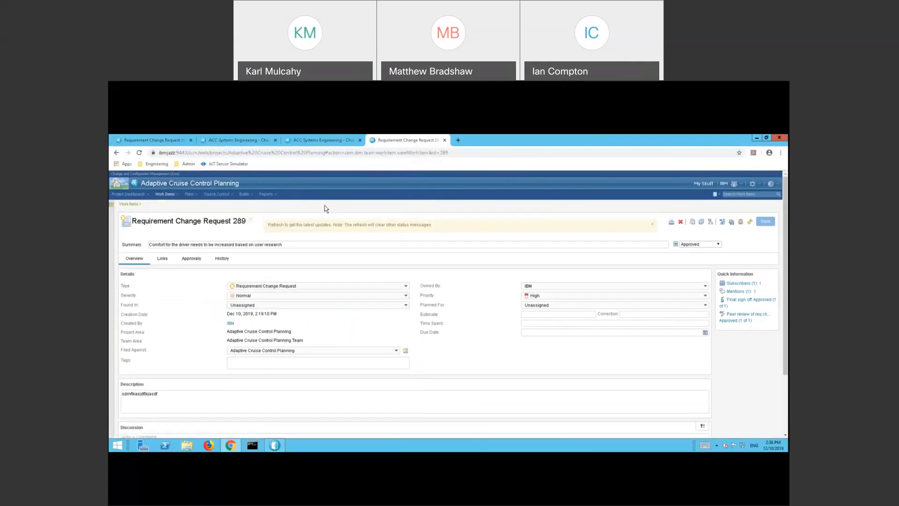
Step: Reopen the Stakeholder Requirements module from the DOORS database without selecting a default RCR, and maximize it
left_click(273, 446)
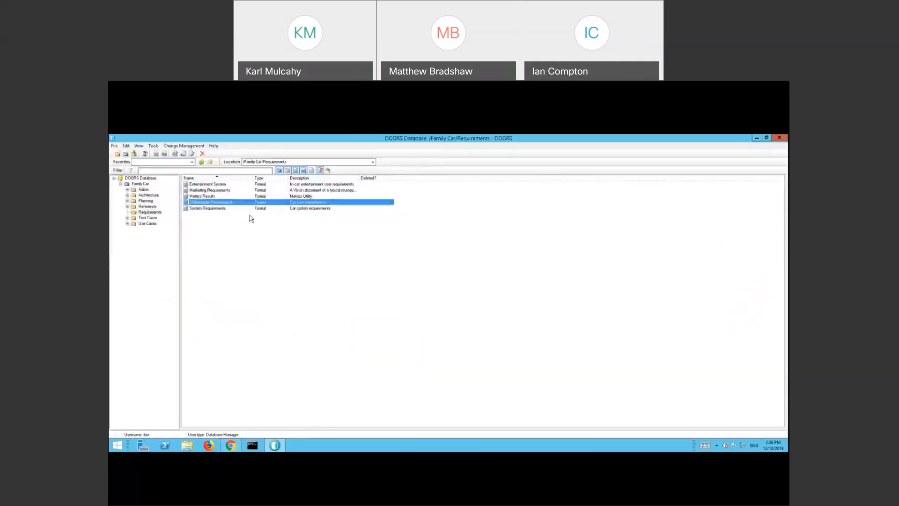
double_click(219, 202)
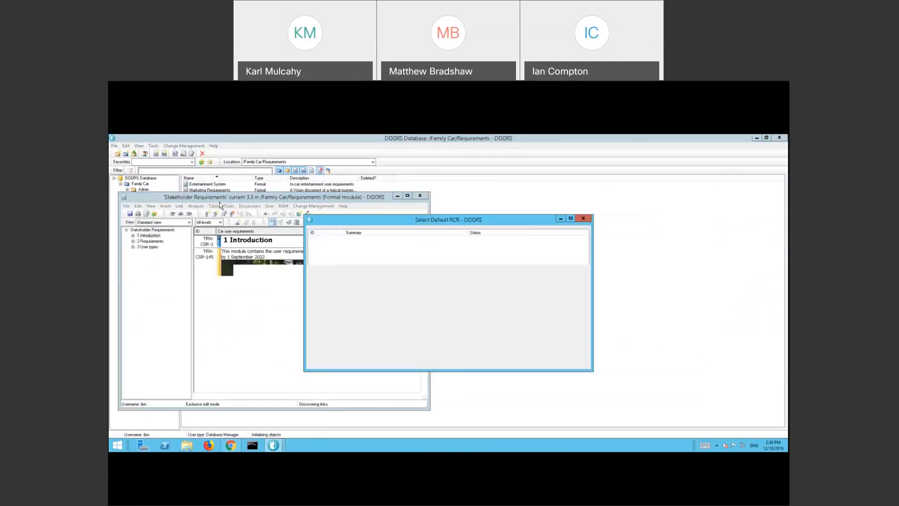
left_click(564, 364)
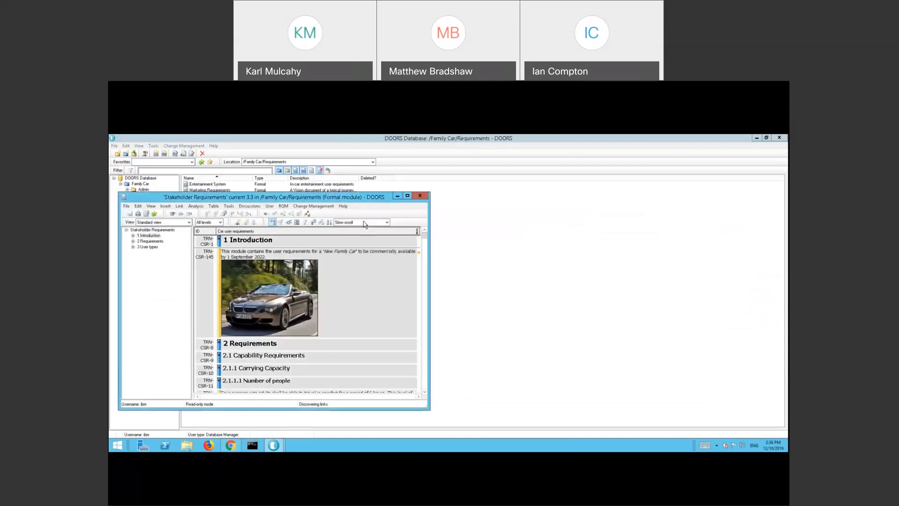
double_click(335, 198)
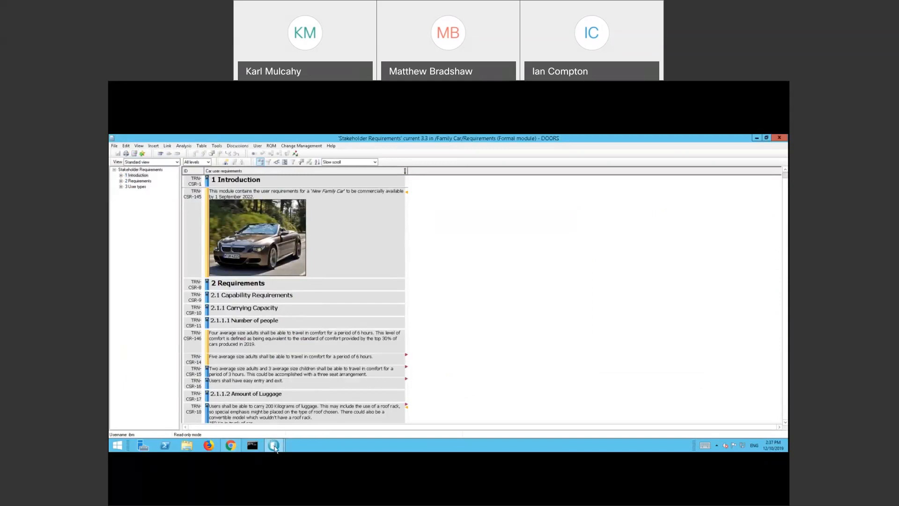
Step: Switch to Requirement Change Request 289 in the browser, refresh it and check which status actions are available
mouse_move(274, 446)
left_click(231, 445)
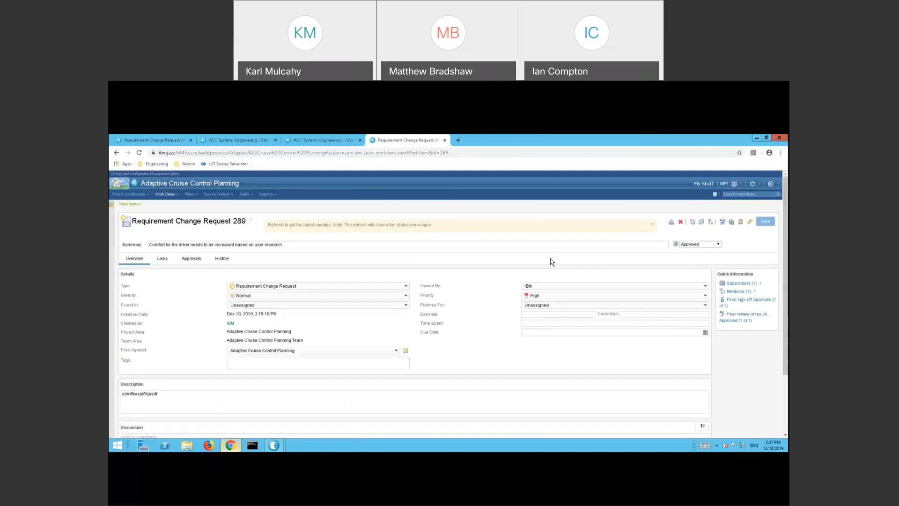
left_click(749, 223)
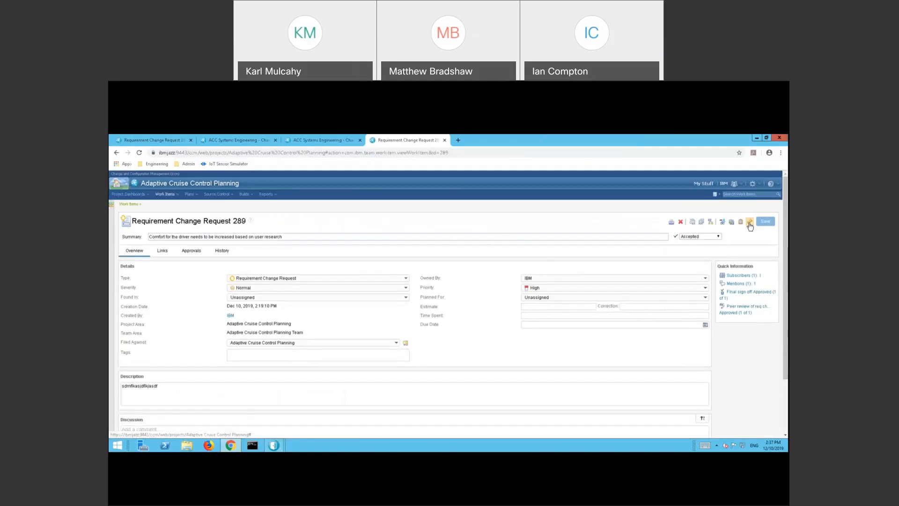
left_click(698, 236)
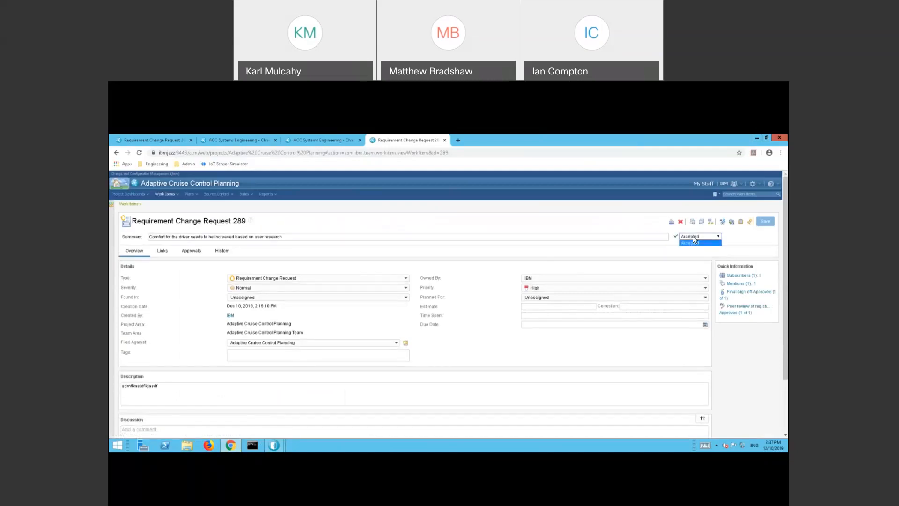
left_click(693, 243)
left_click(693, 237)
left_click(693, 238)
Step: Review the change request's approvals, return to its overview and check the status choices again
left_click(196, 253)
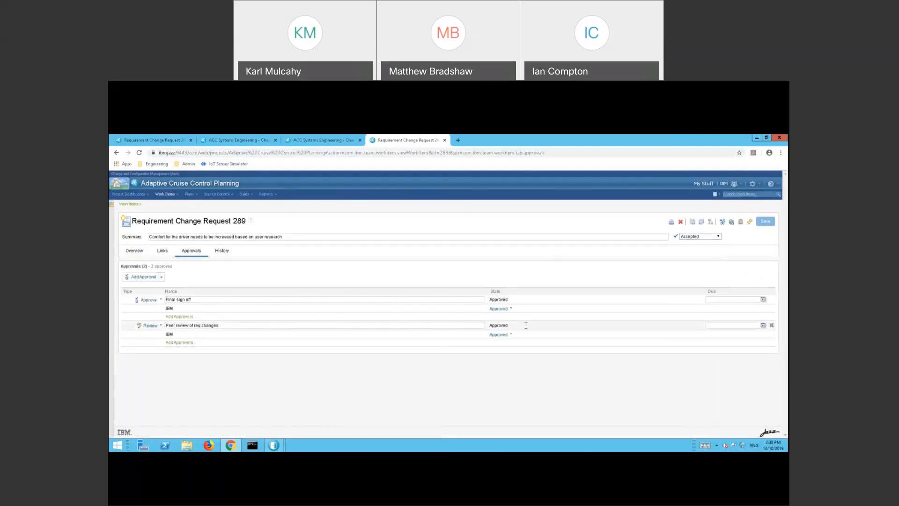
left_click(134, 253)
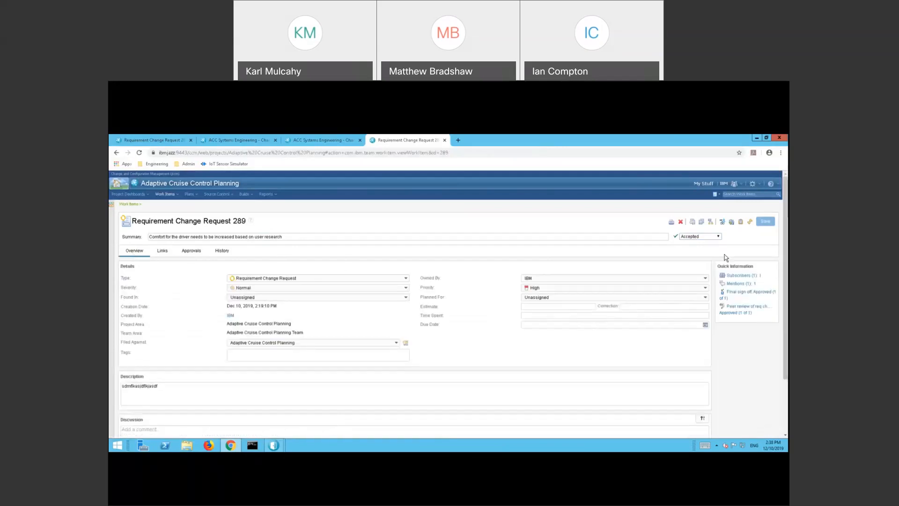
left_click(693, 237)
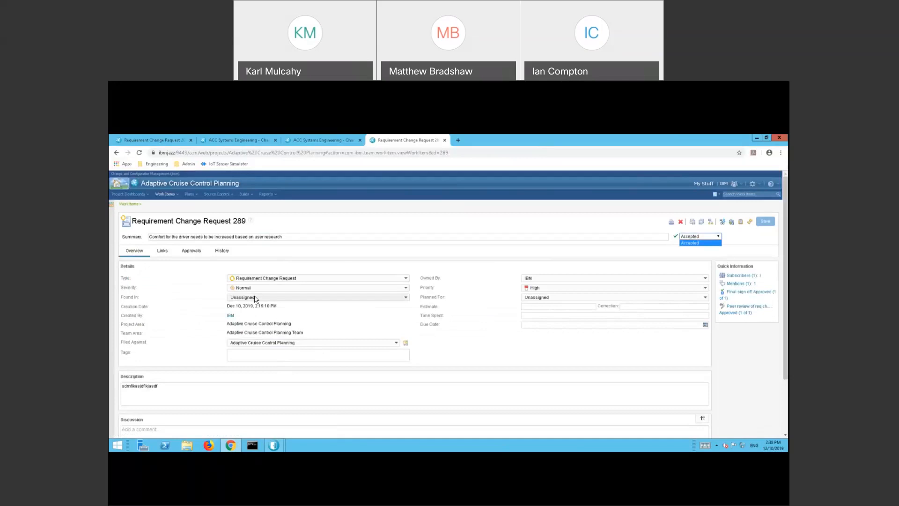
Step: Open the Changes board in Quick Planner and try to move change request 289 from the Closed lane to the Open lane
left_click(193, 195)
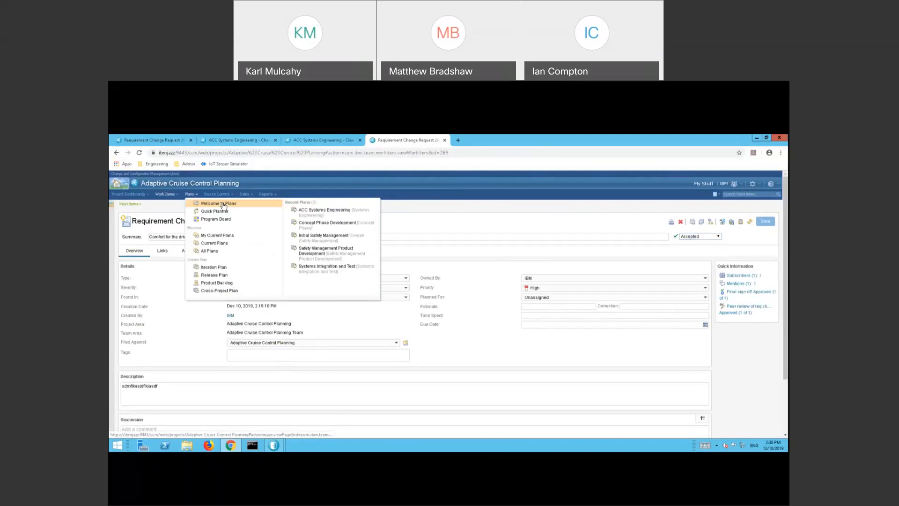
left_click(196, 211)
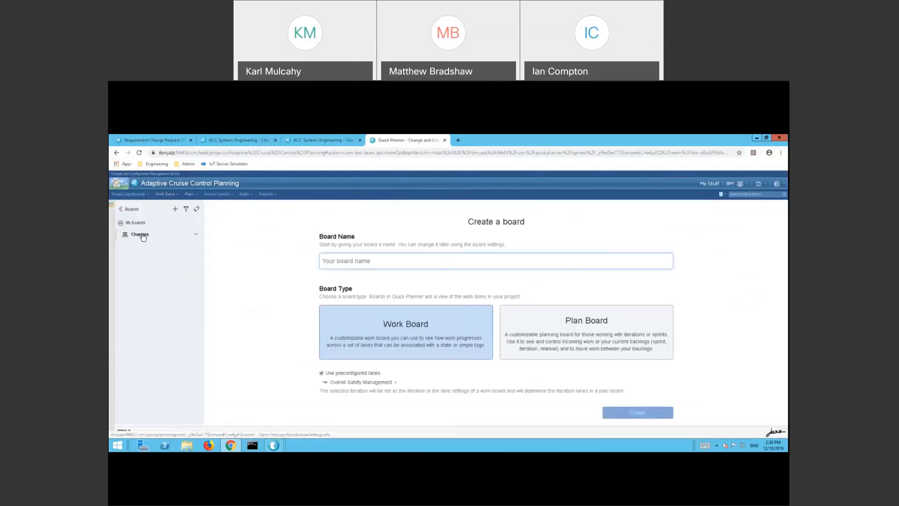
left_click(141, 234)
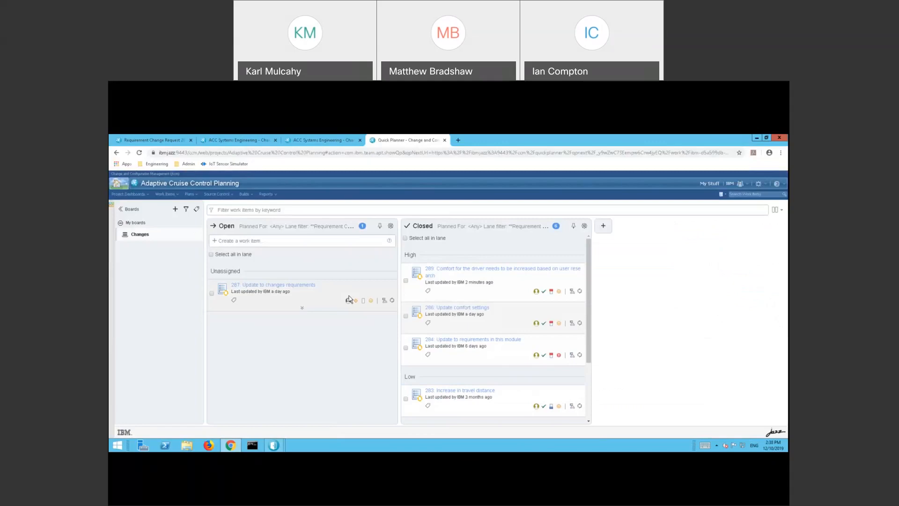
left_click_drag(432, 276, 306, 317)
Step: Switch back to the Stakeholder Requirements module in DOORS
left_click(279, 441)
left_click(305, 417)
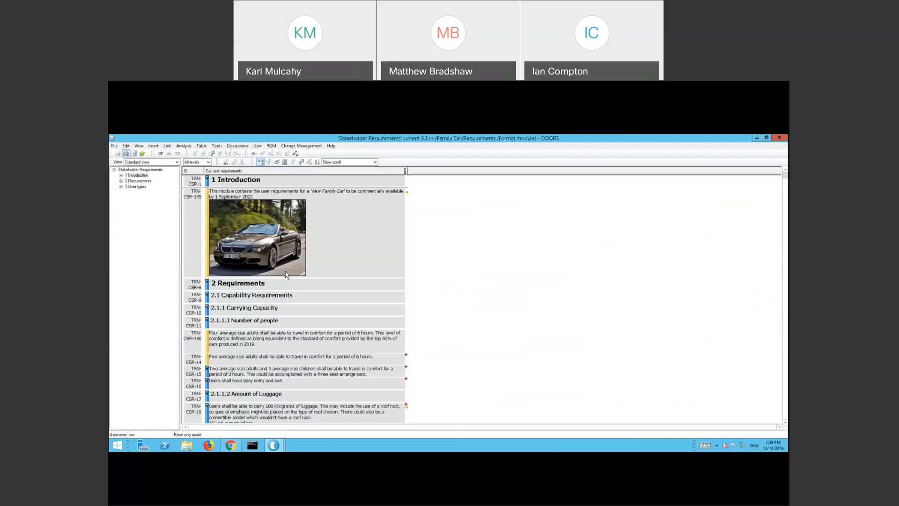